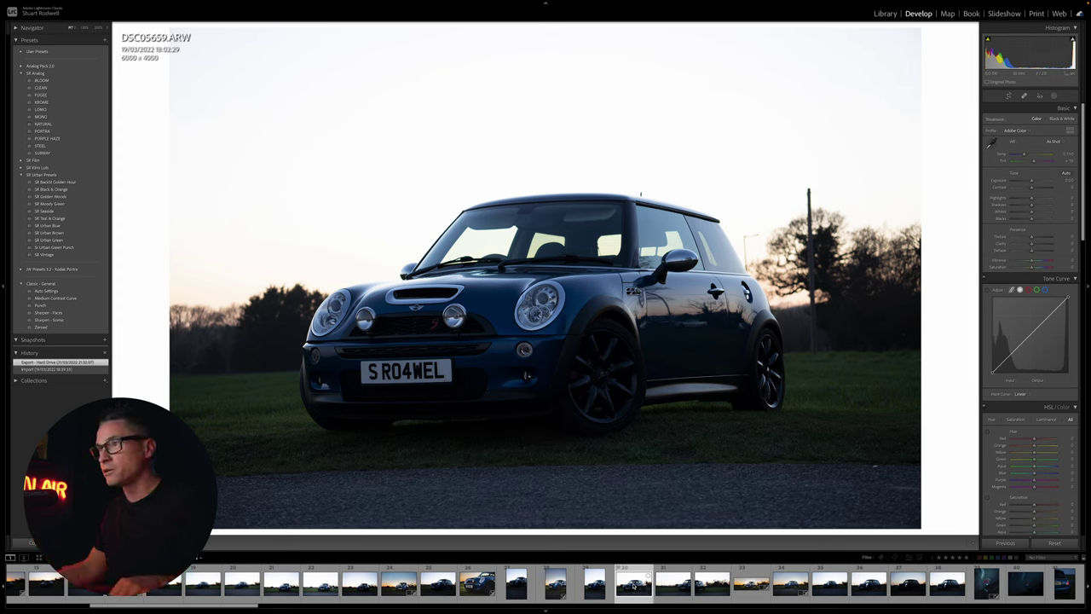
# Step: Merge the three car frames DSC05659, DSC05660 and DSC05661 into a panorama using the Perspective projection
pyautogui.click(676, 586)
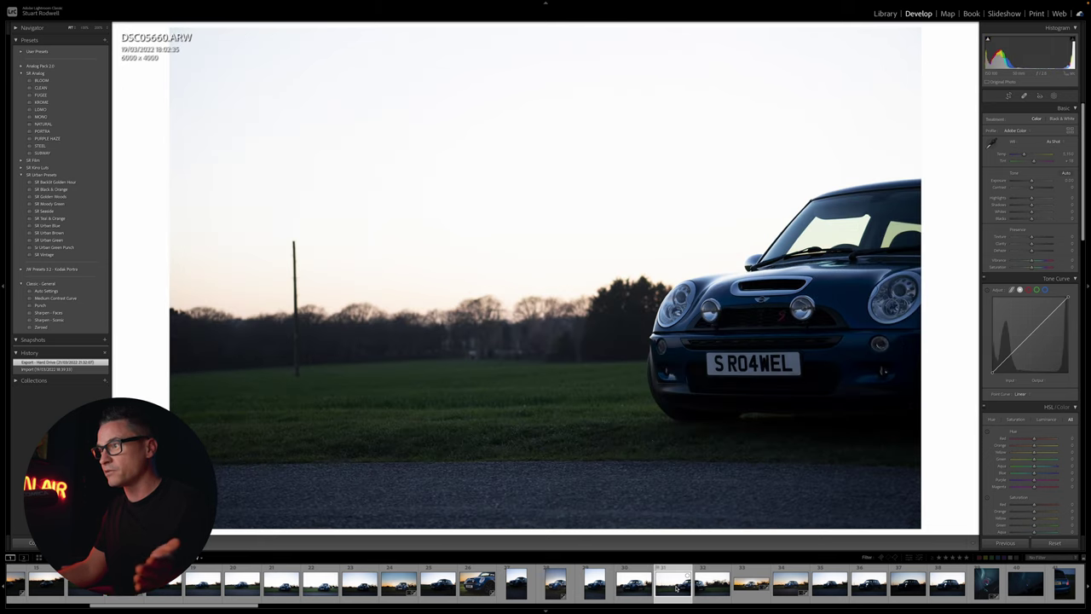
pyautogui.click(704, 587)
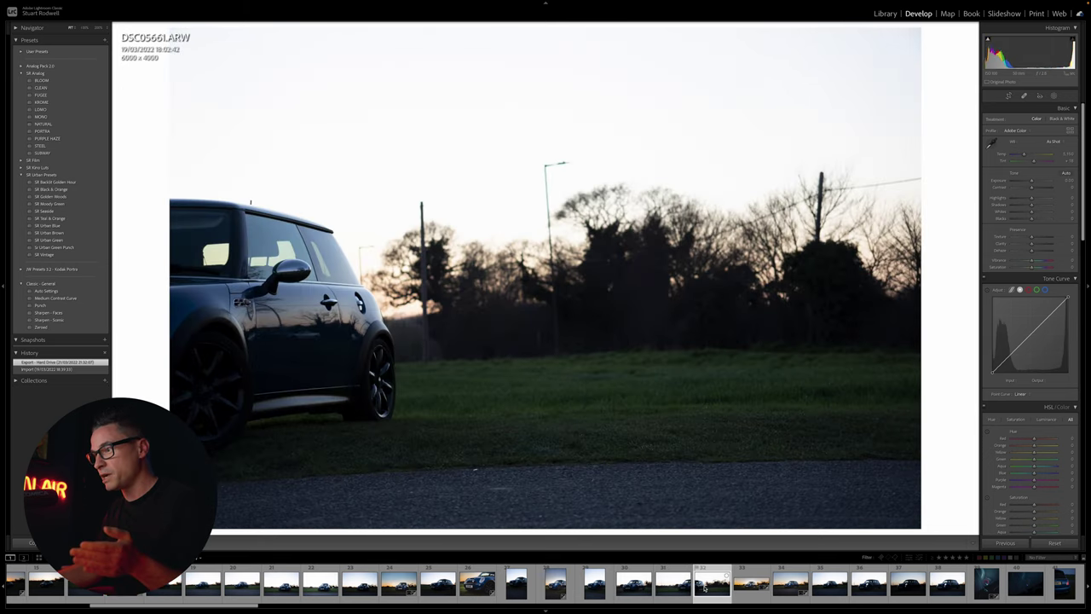
pyautogui.click(635, 587)
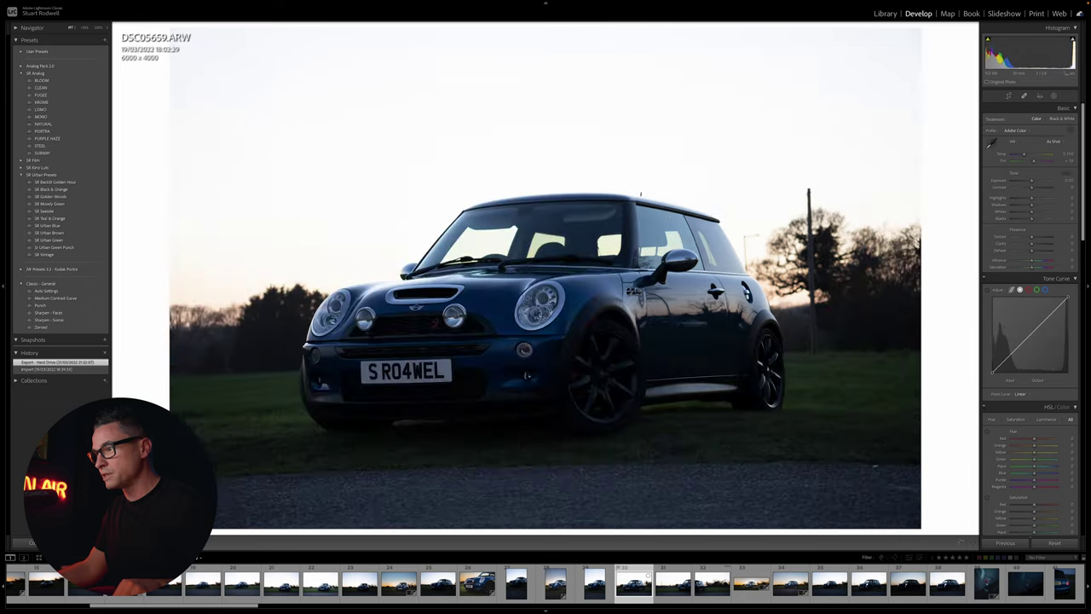
pyautogui.rightClick(703, 590)
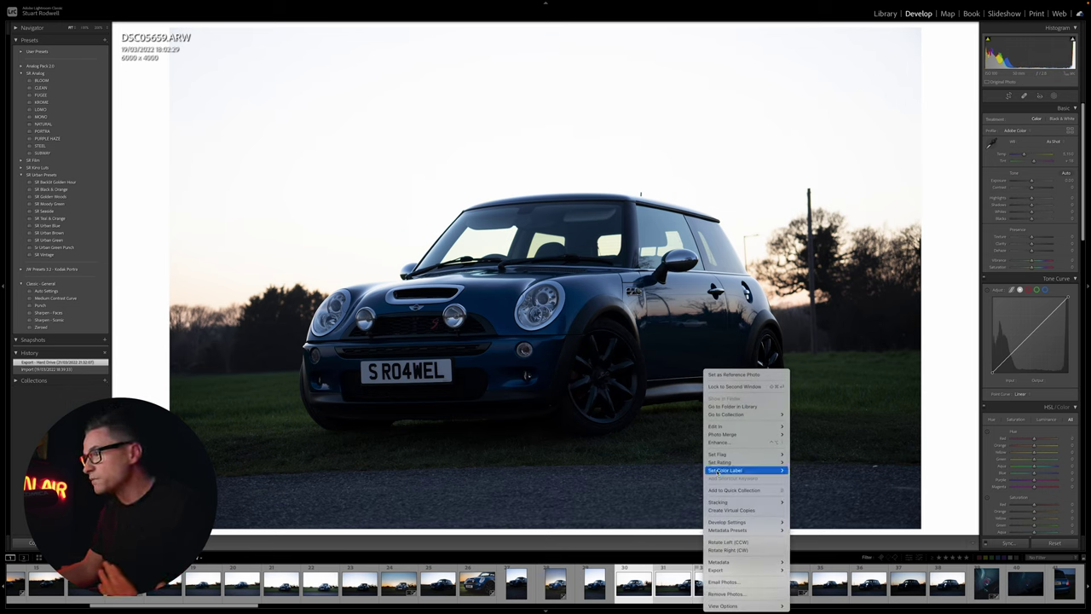
pyautogui.moveTo(722, 436)
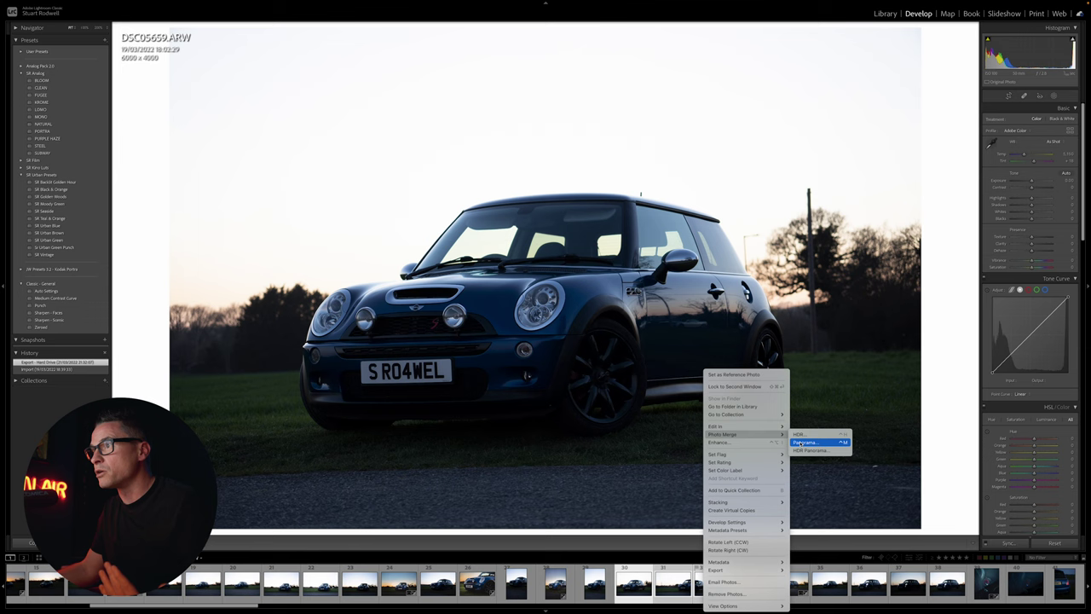
pyautogui.click(806, 441)
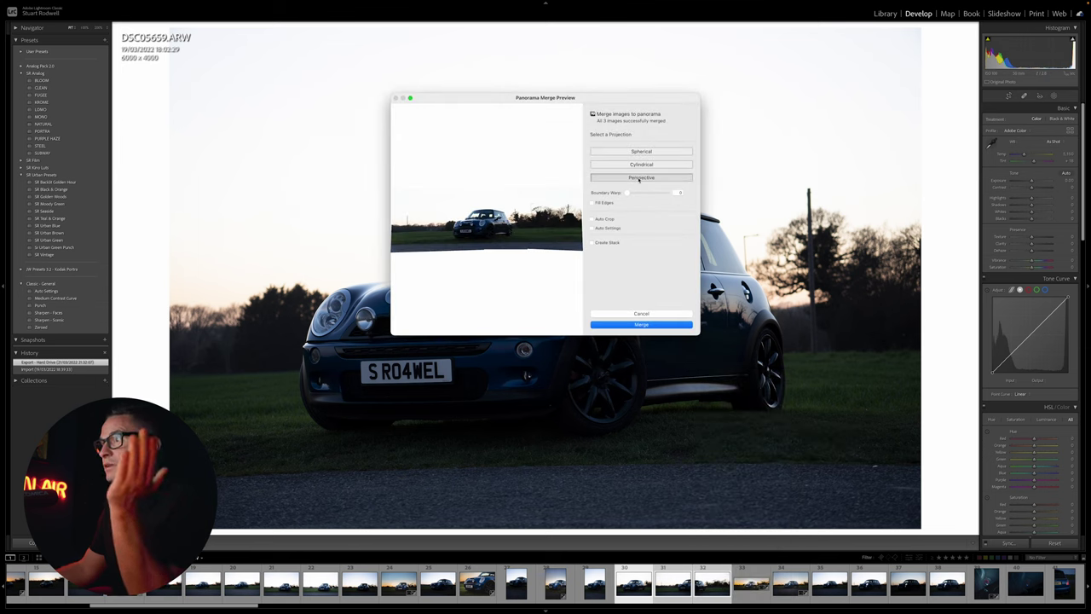
pyautogui.click(643, 325)
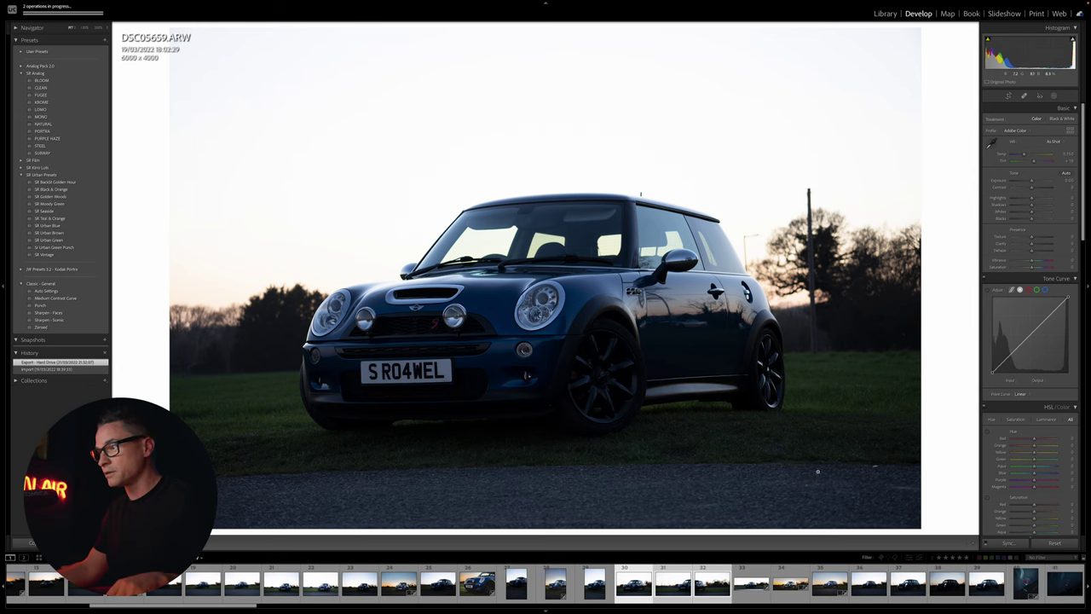
# Step: Crop the merged DSC05659-Pano.dng to cut away the uneven white edges, and straighten it
pyautogui.click(750, 586)
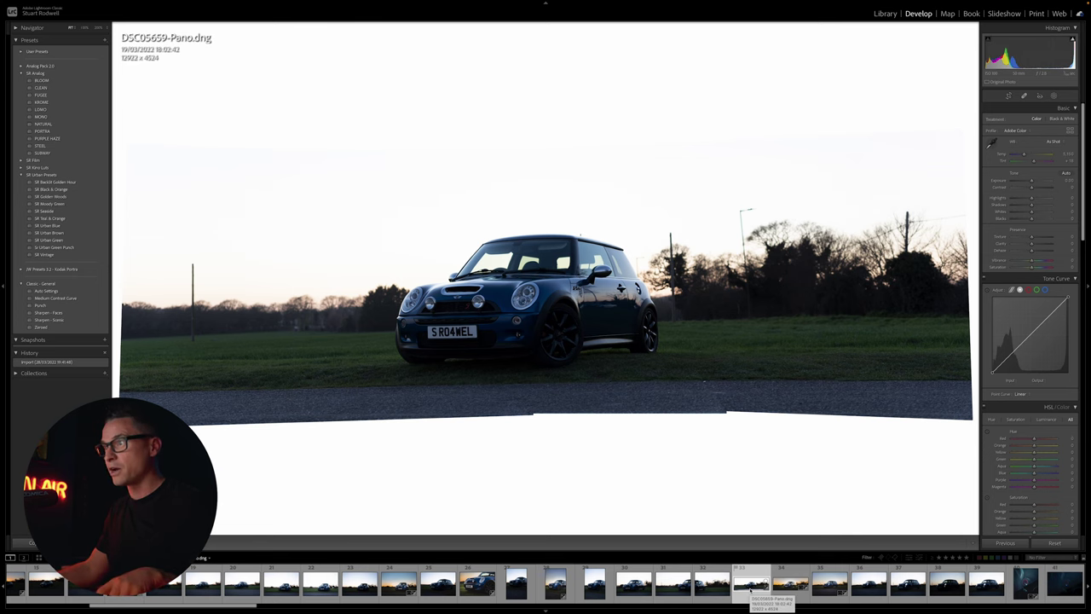
pyautogui.press('r')
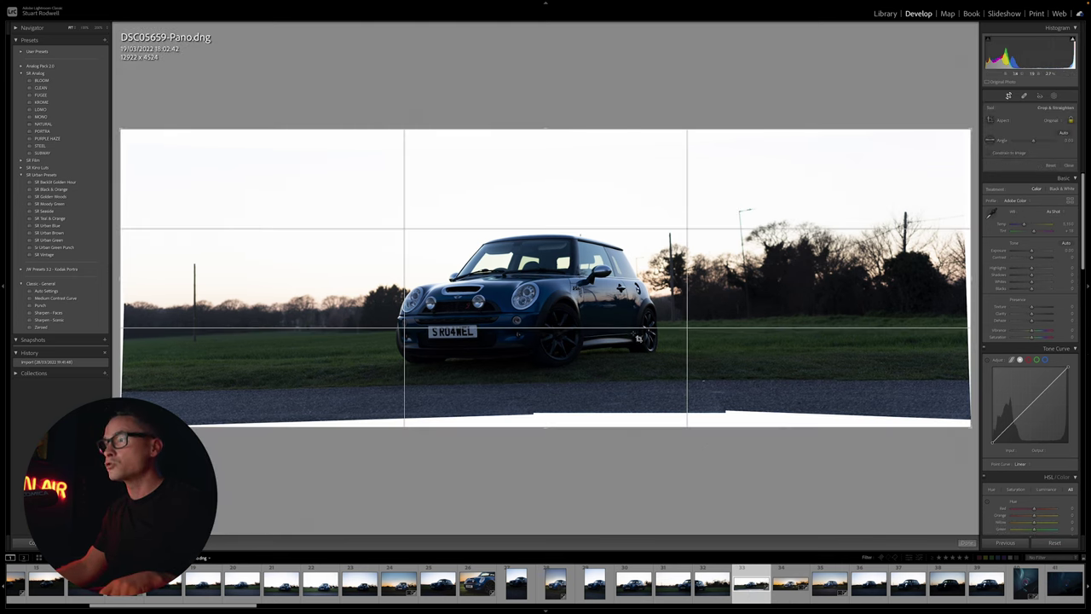
pyautogui.moveTo(545, 127); pyautogui.dragTo(547, 137)
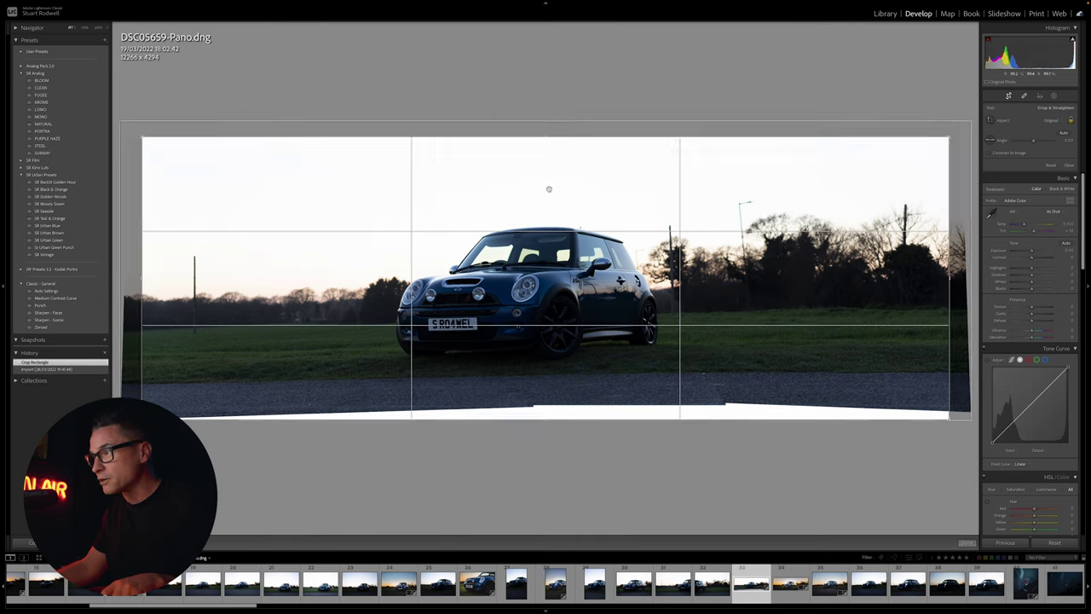
pyautogui.moveTo(546, 421); pyautogui.dragTo(545, 411)
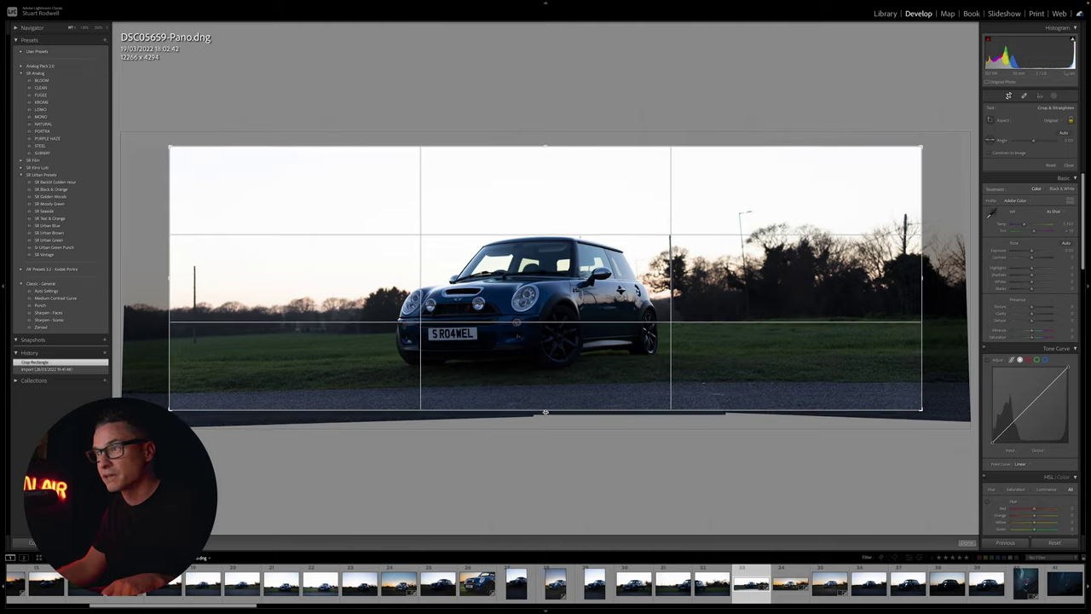
pyautogui.press('Return')
# Step: Enable lens profile corrections for the panorama
pyautogui.scroll(-3, 1068, 482)
pyautogui.scroll(-1, 1067, 482)
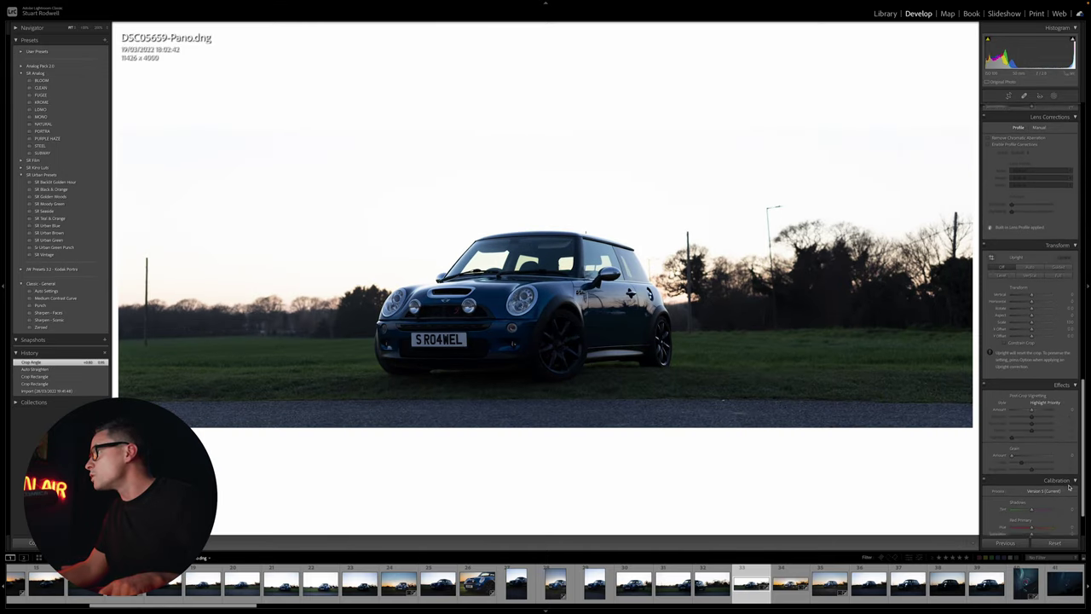
pyautogui.scroll(1, 1069, 481)
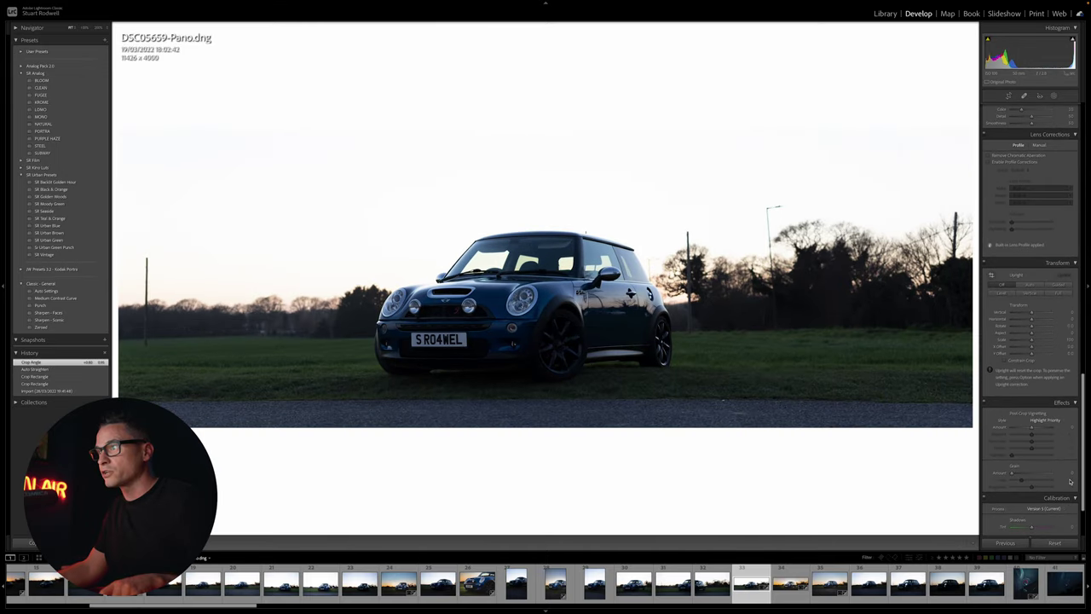
pyautogui.click(1006, 162)
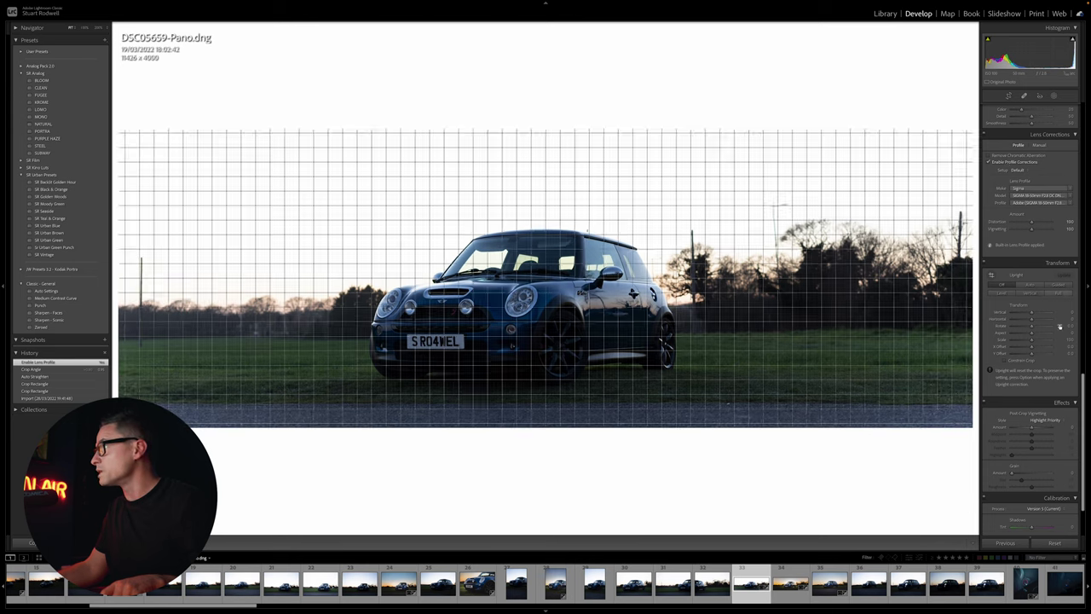
# Step: Refine the panorama's crop to 11705 x 4098 and fine-tune its straightening angle
pyautogui.moveTo(1080, 400); pyautogui.dragTo(1080, 109)
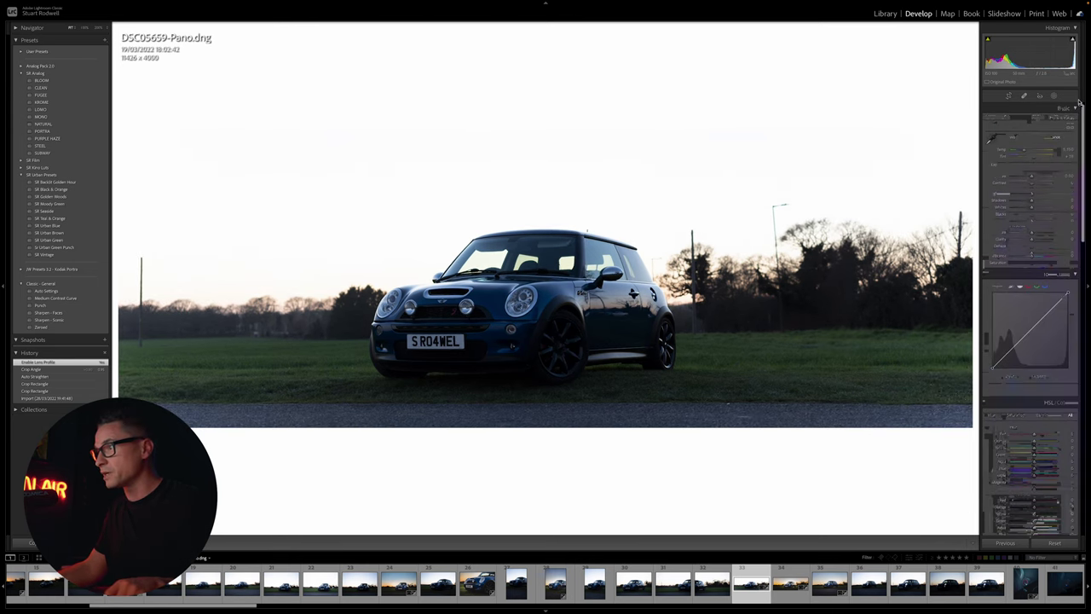
pyautogui.press('r')
pyautogui.click(1044, 161)
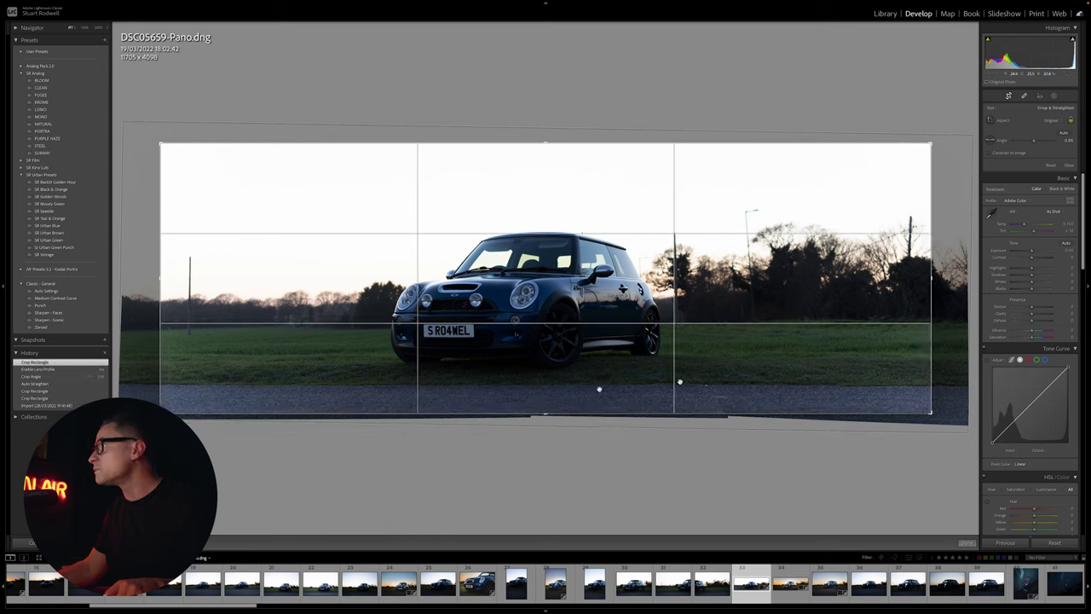
pyautogui.moveTo(1032, 140); pyautogui.dragTo(1034, 142)
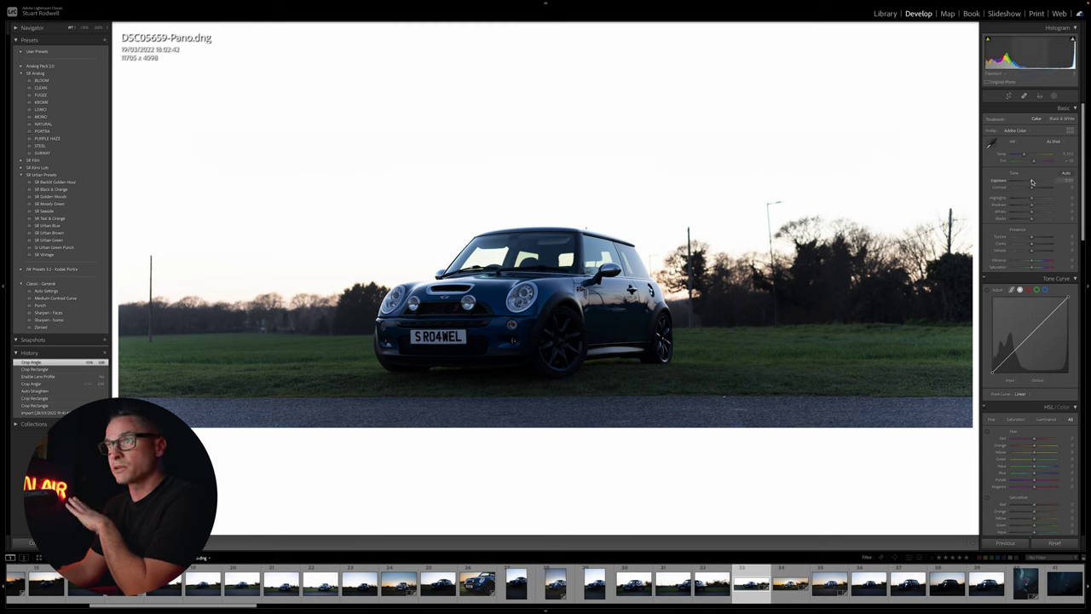
# Step: Lower the panorama's exposure slightly and set Highlights and Whites to -100
pyautogui.moveTo(1031, 182); pyautogui.dragTo(1031, 183)
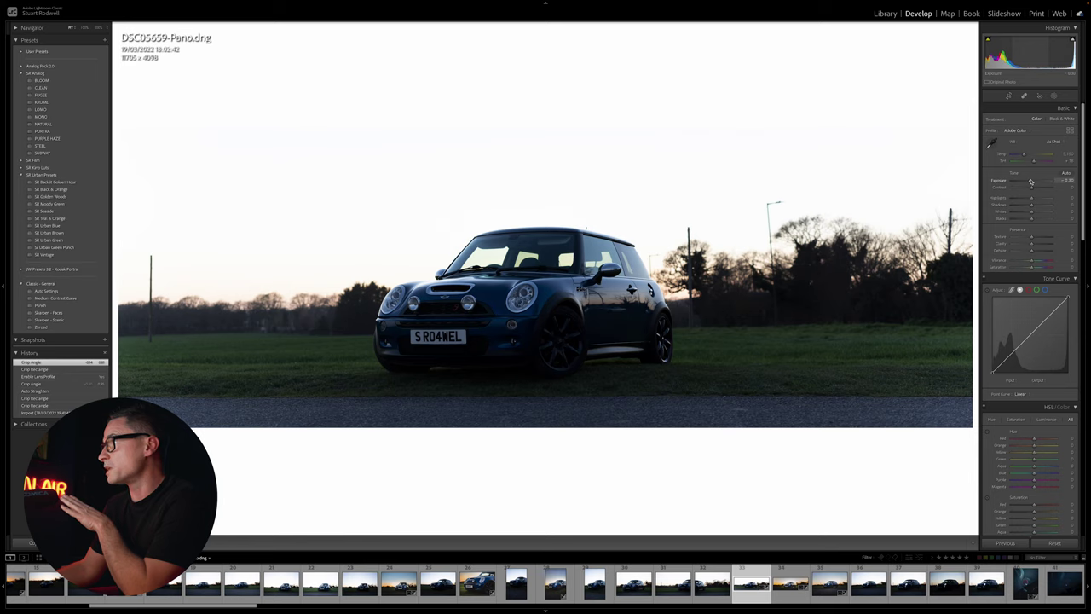
pyautogui.moveTo(1030, 182); pyautogui.dragTo(997, 218)
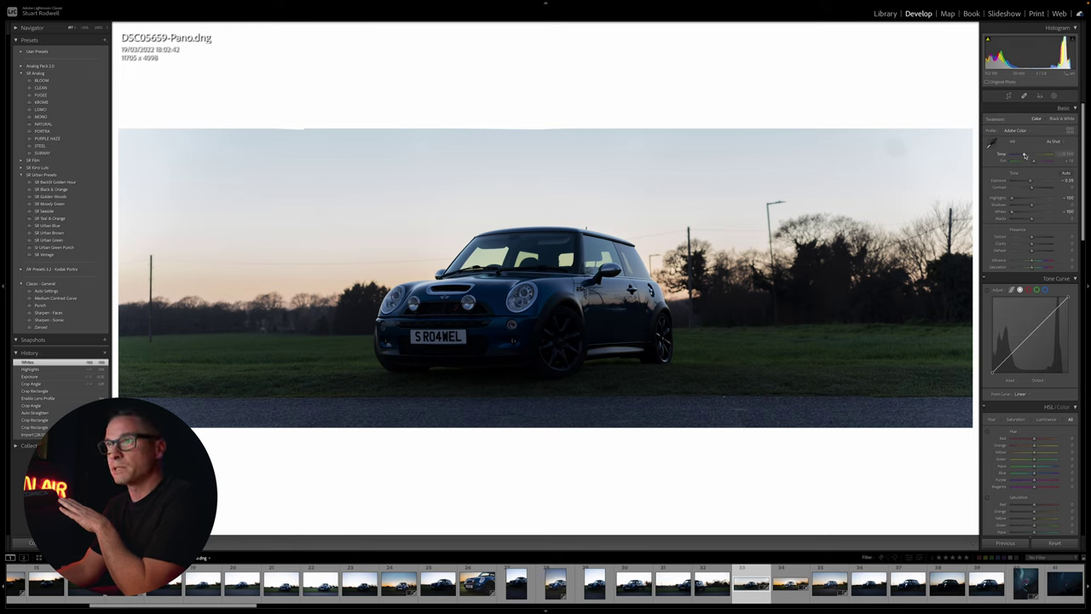
# Step: Warm the white balance temperature to about 6,600 and raise Saturation to +20
pyautogui.moveTo(1025, 154); pyautogui.dragTo(1029, 155)
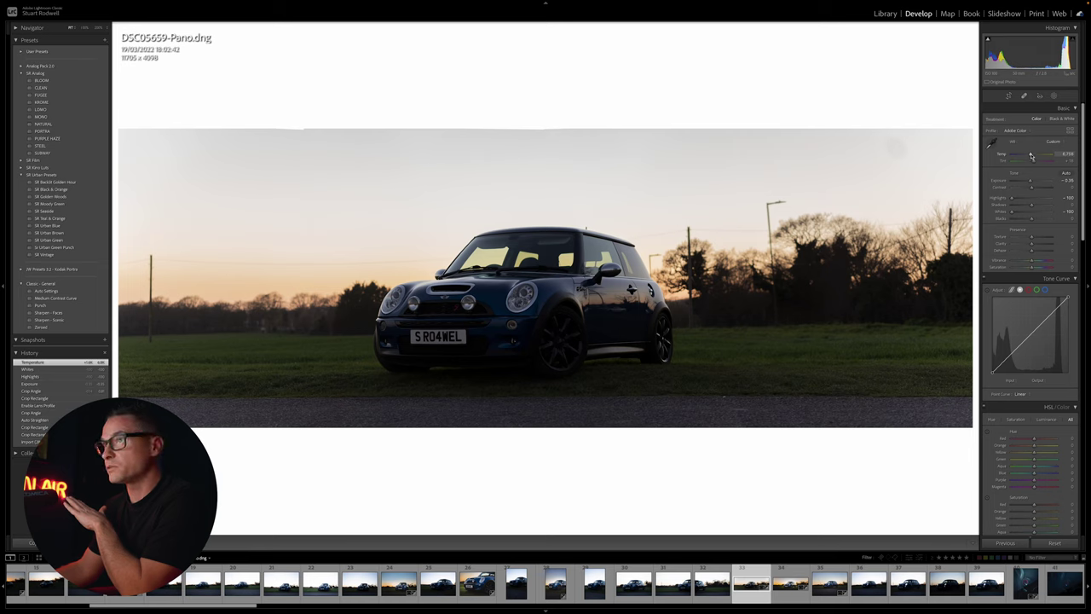
pyautogui.moveTo(1031, 156); pyautogui.dragTo(1034, 156)
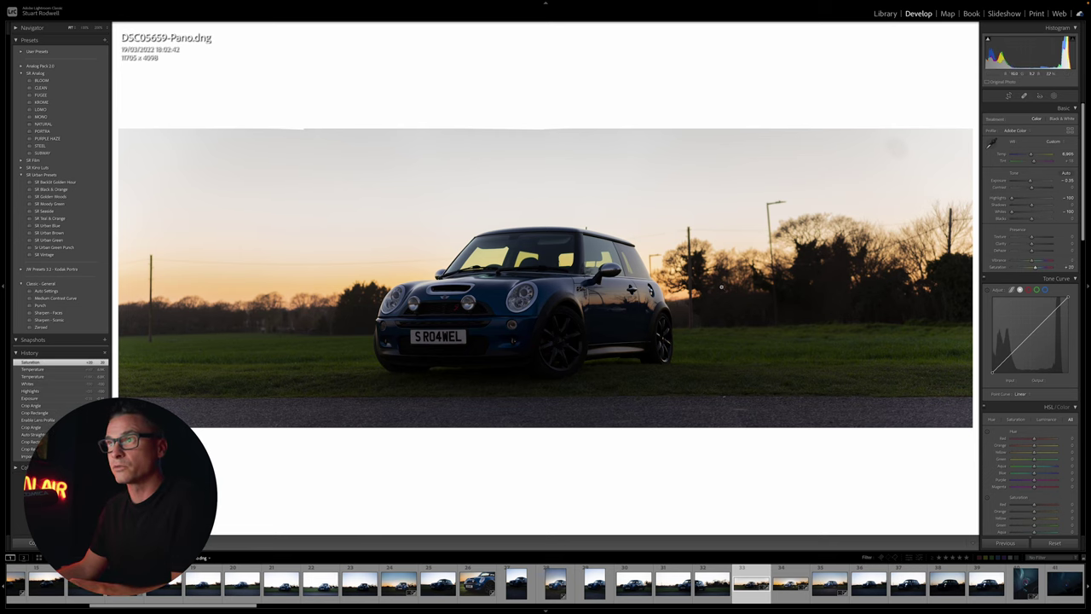
pyautogui.press('\\')
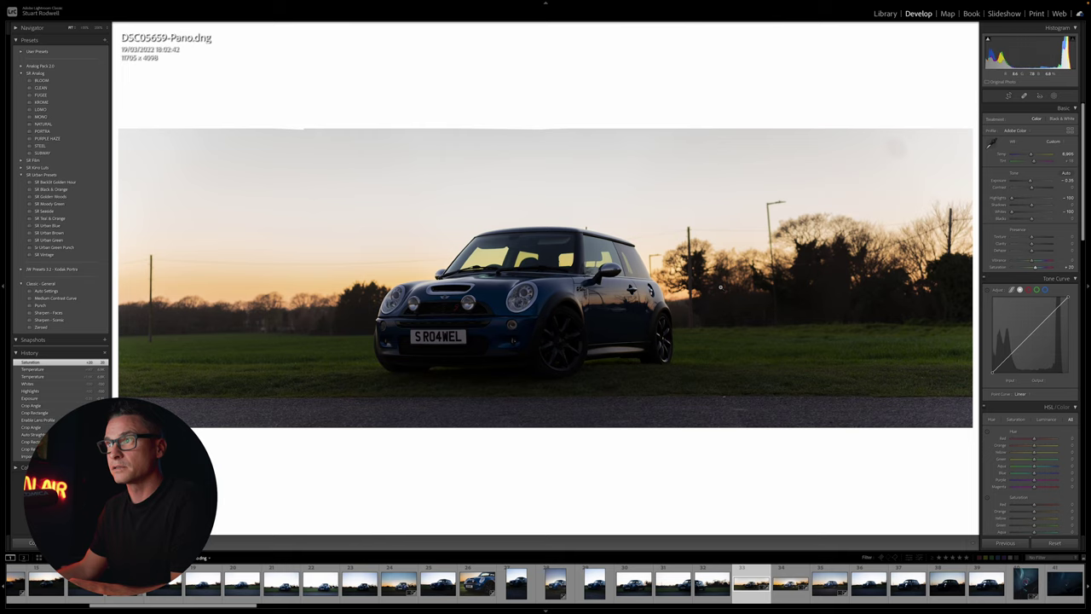
pyautogui.press('\\')
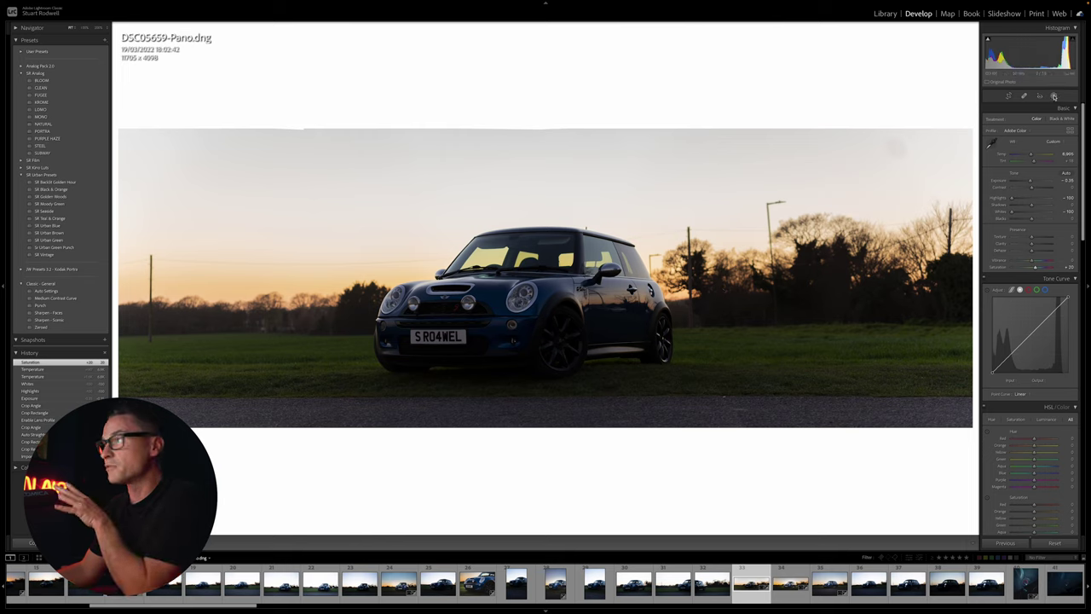
# Step: Add a radial gradient mask as a wide ellipse centred on the car, extending past both of its ends
pyautogui.click(1054, 97)
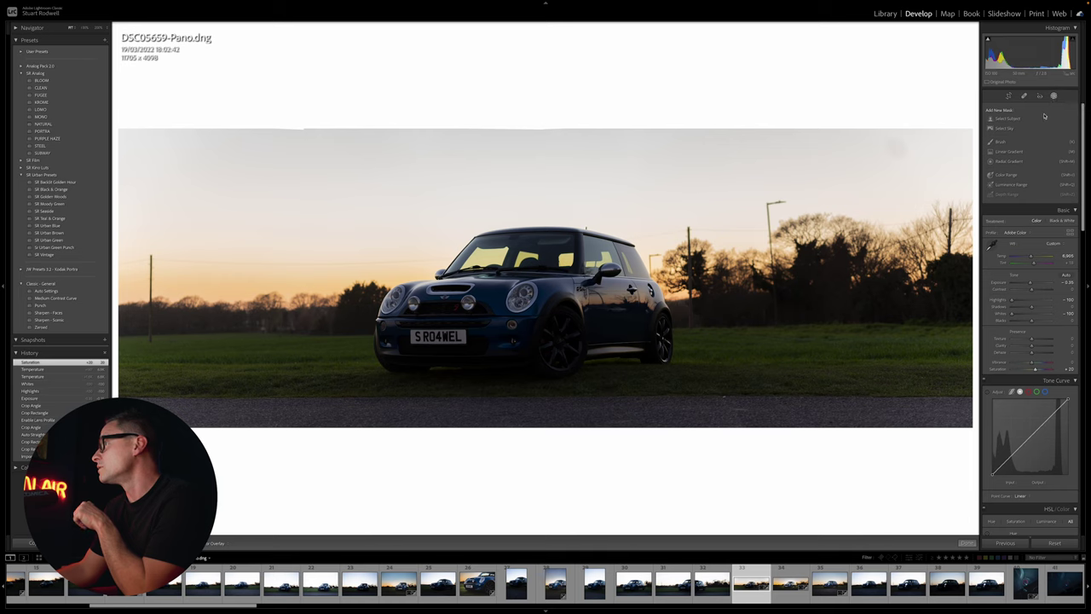
pyautogui.click(1008, 162)
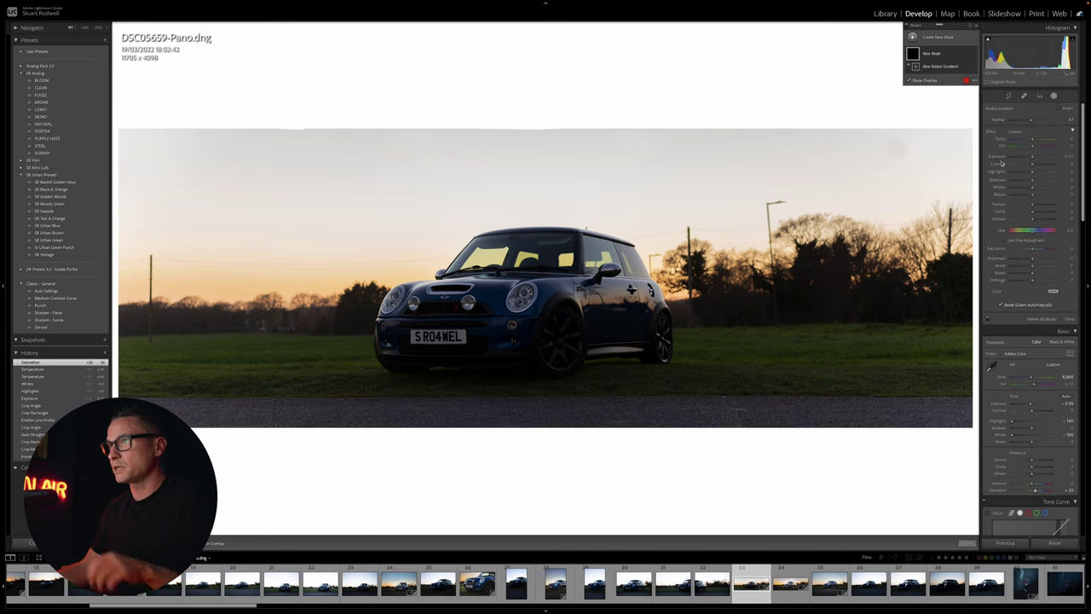
pyautogui.moveTo(496, 297); pyautogui.dragTo(762, 393)
pyautogui.moveTo(497, 298); pyautogui.dragTo(511, 300)
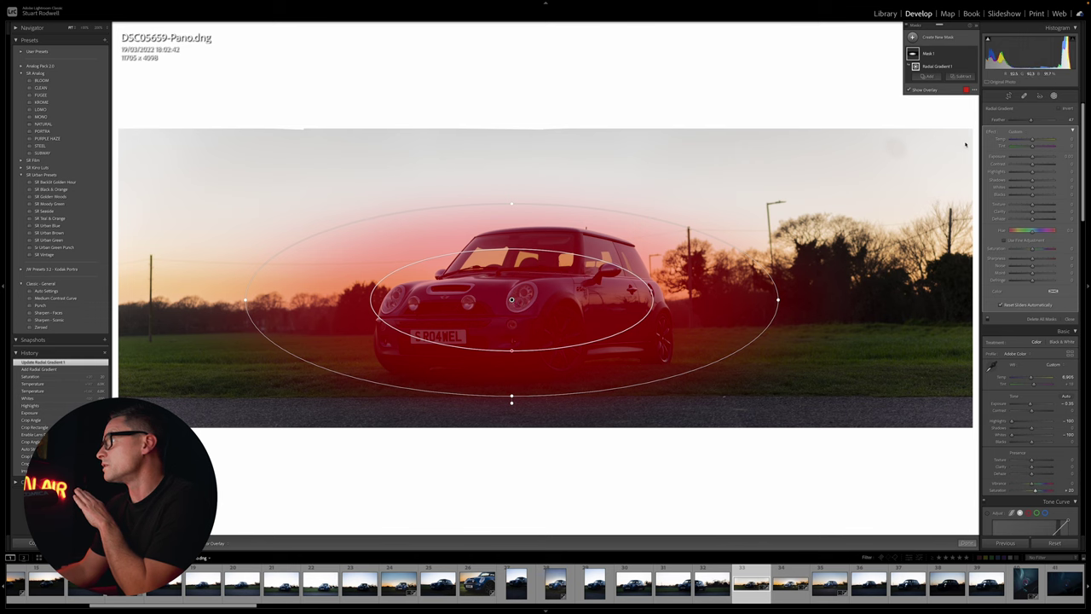
# Step: Brighten the car's radial mask with Exposure about 1.2 and Shadows 15, and nudge the ellipse slightly down
pyautogui.moveTo(1033, 158)
pyautogui.mouseDown()
pyautogui.moveTo(1037, 182)
pyautogui.moveTo(1038, 157)
pyautogui.mouseUp()
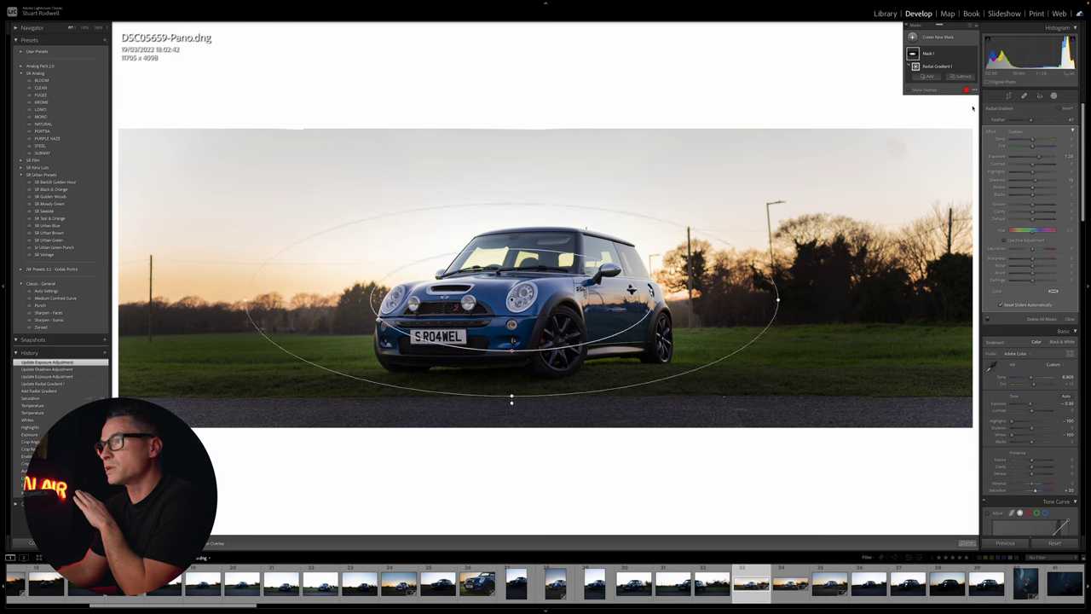
pyautogui.moveTo(510, 301); pyautogui.dragTo(511, 303)
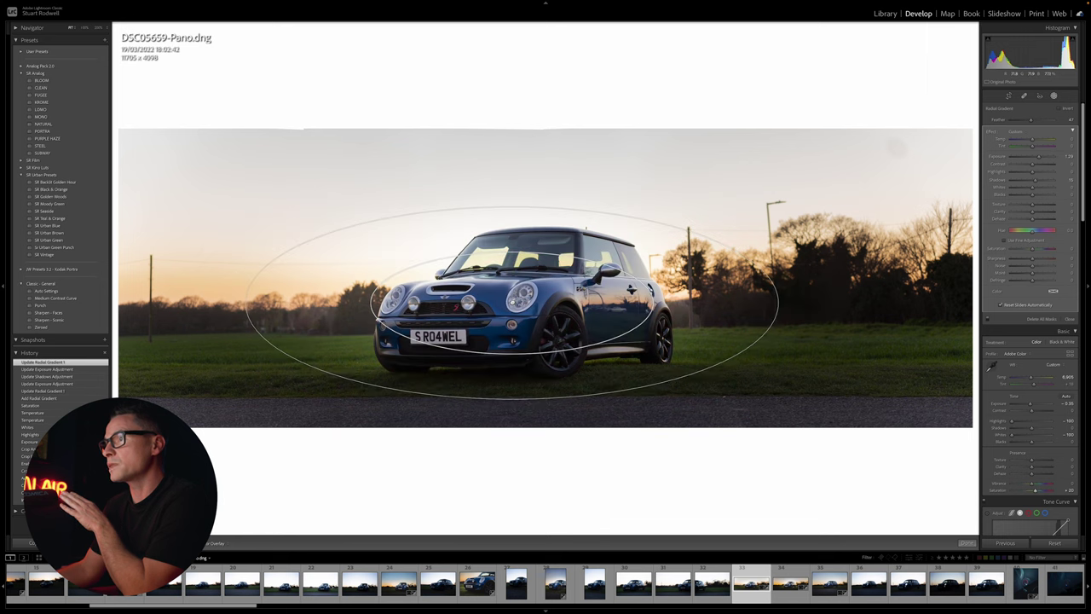
pyautogui.click(965, 543)
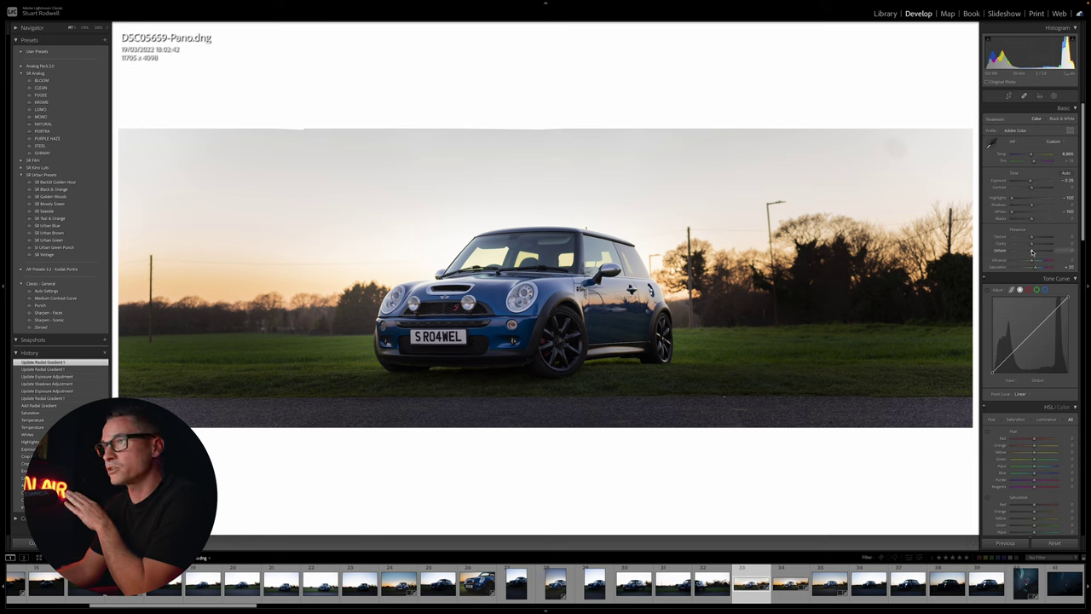
# Step: Raise the whole image's Dehaze to about +35 and compare the edit with the original
pyautogui.moveTo(1033, 252); pyautogui.dragTo(1038, 251)
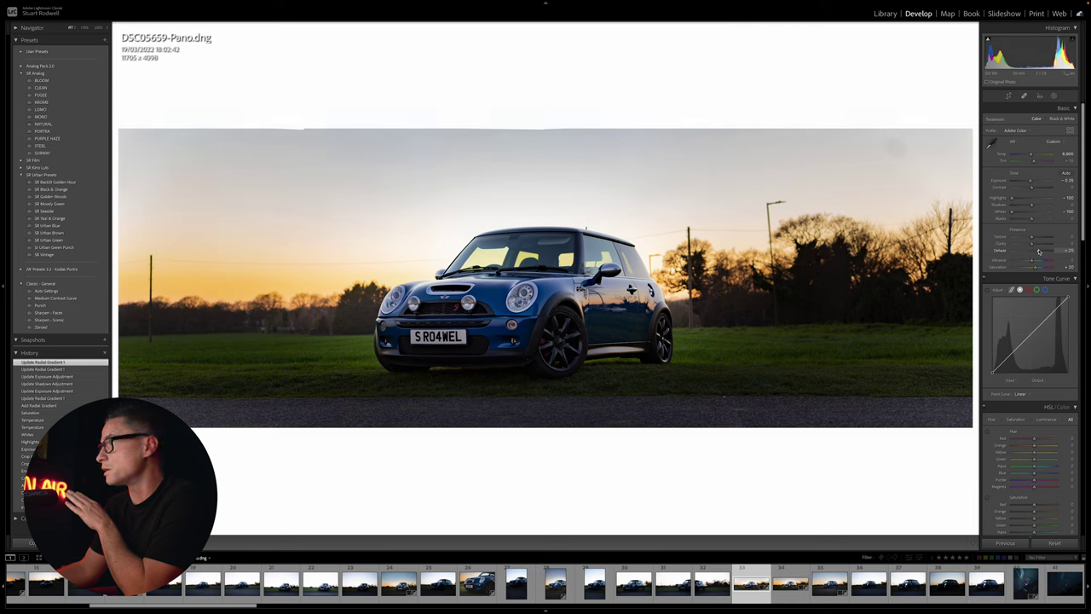
pyautogui.moveTo(1039, 252); pyautogui.dragTo(1039, 251)
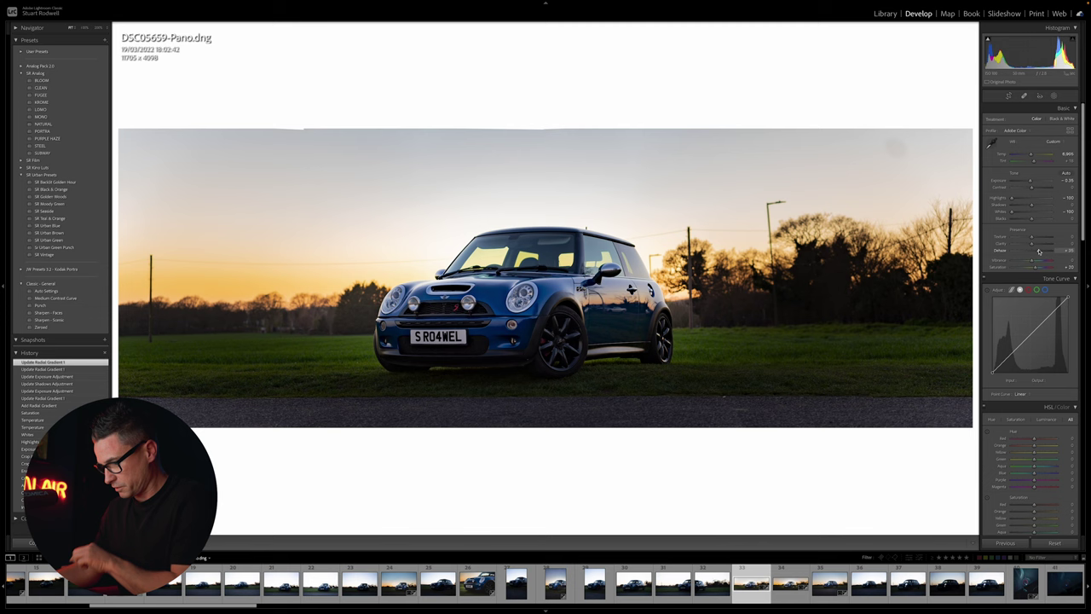
pyautogui.press('\\')
pyautogui.press('\\')
pyautogui.press('\\')
pyautogui.press('\\')
pyautogui.press('\\')
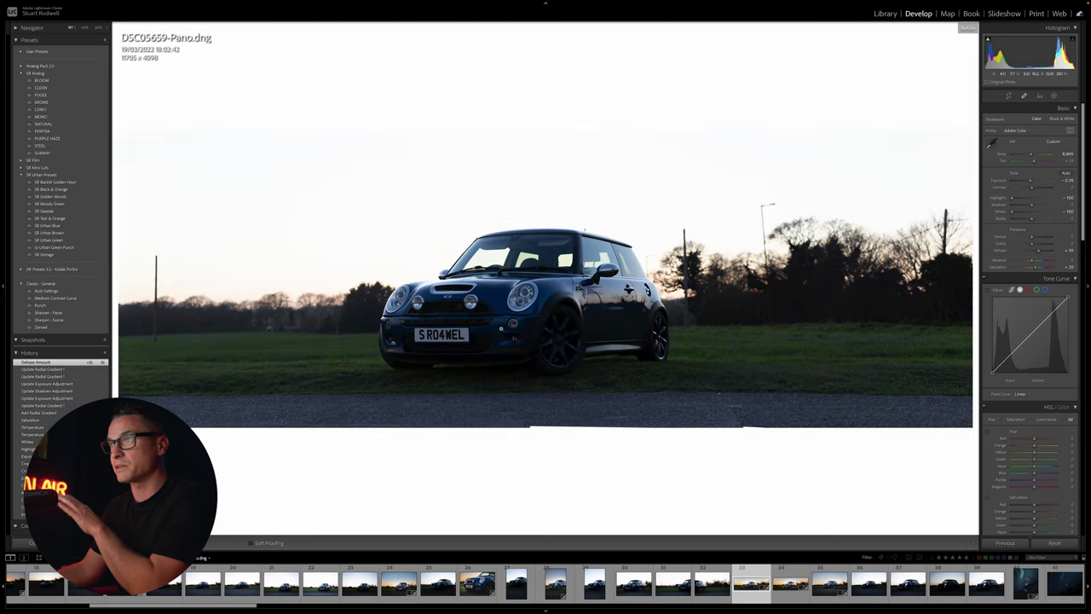
pyautogui.press('\\')
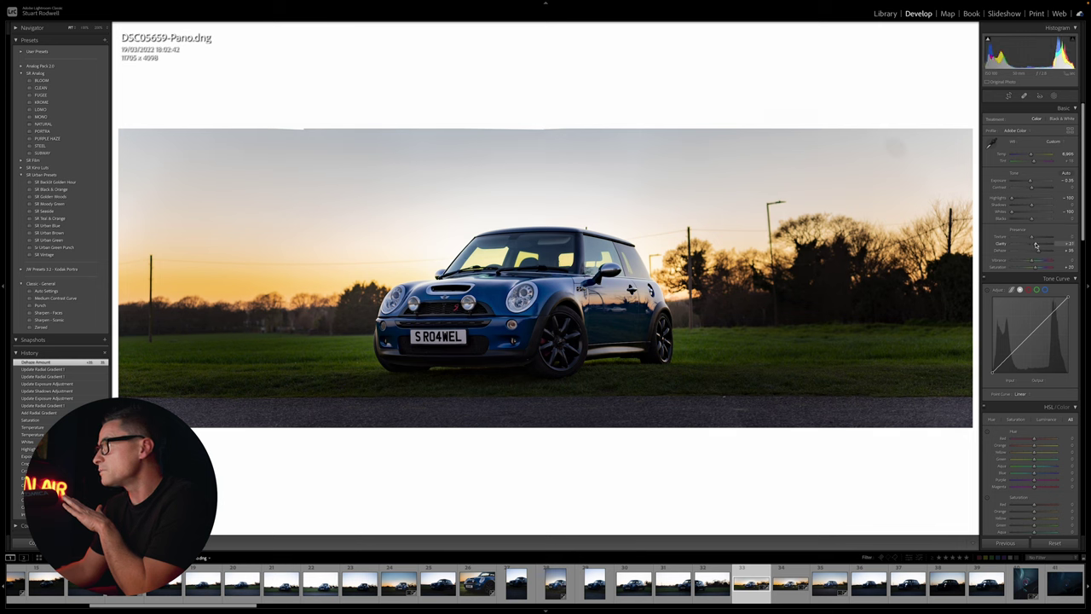
# Step: Set the image's Clarity to +17 and raise Texture slightly
pyautogui.moveTo(1035, 245); pyautogui.dragTo(1024, 238)
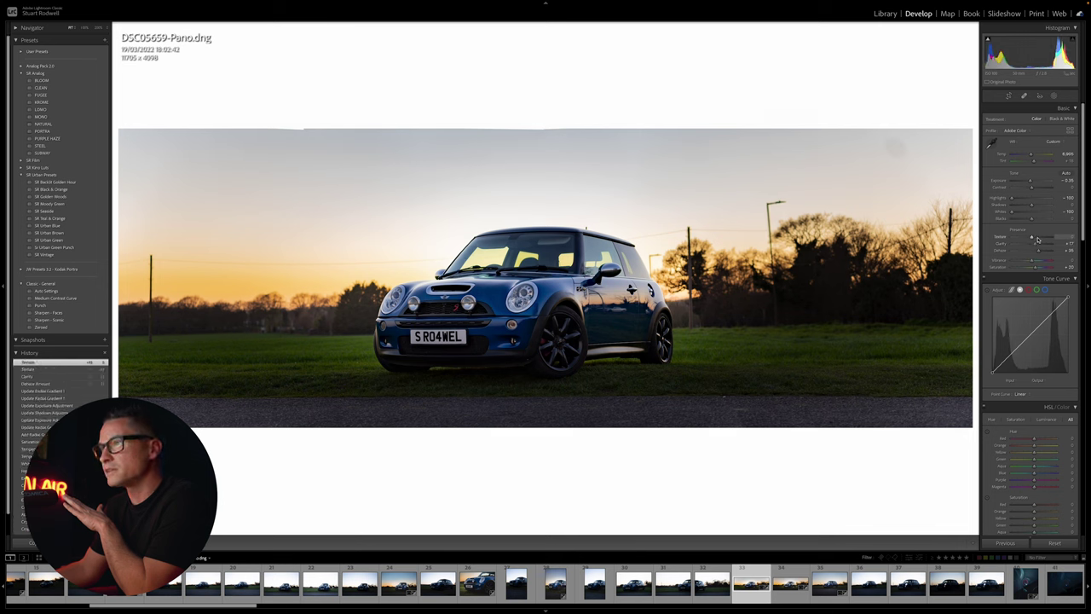
pyautogui.moveTo(1032, 240); pyautogui.dragTo(1030, 239)
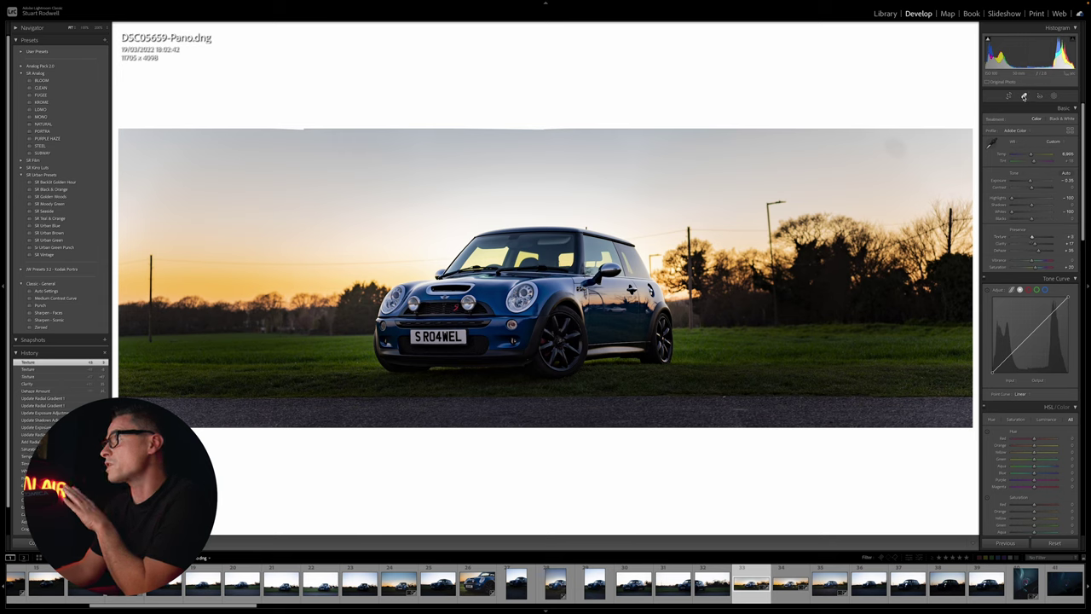
# Step: Heal the dark spot in the upper sky and tighten the crop slightly to cut off the uneven edge above the sky
pyautogui.click(1023, 97)
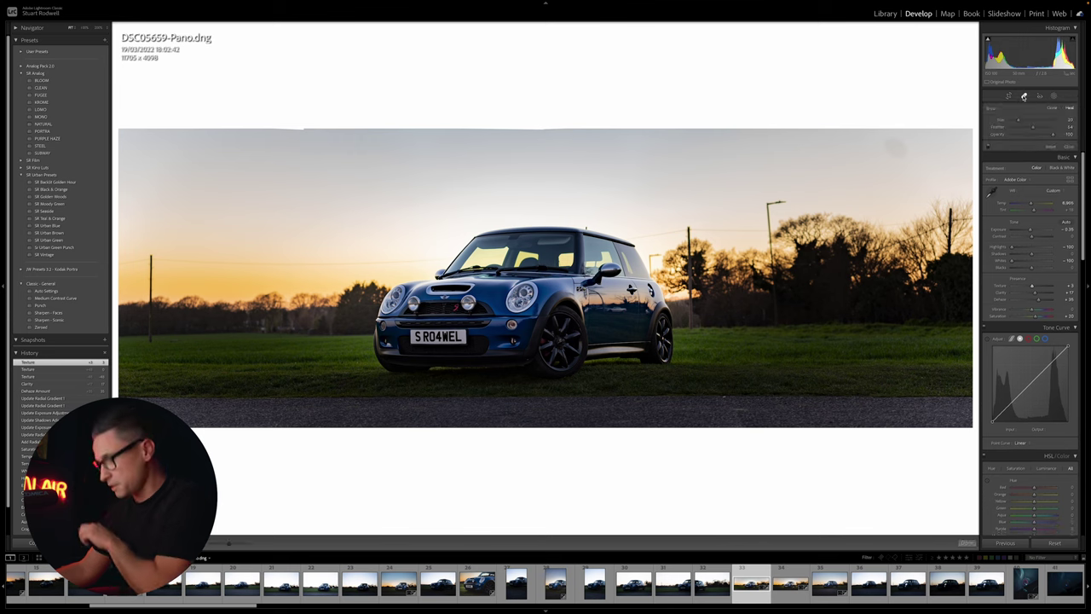
pyautogui.click(891, 145)
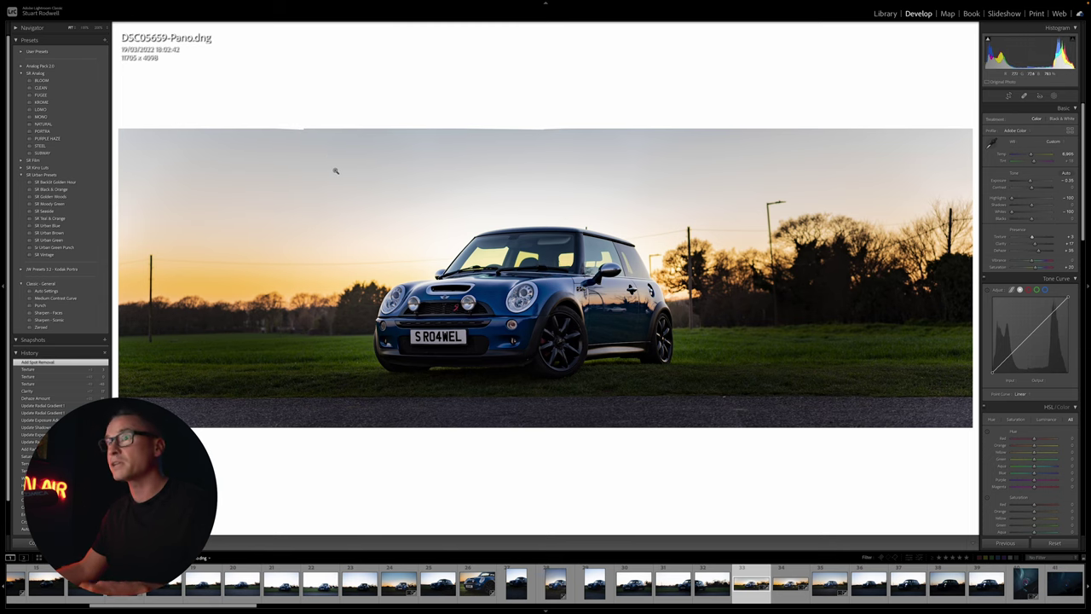
pyautogui.press('r')
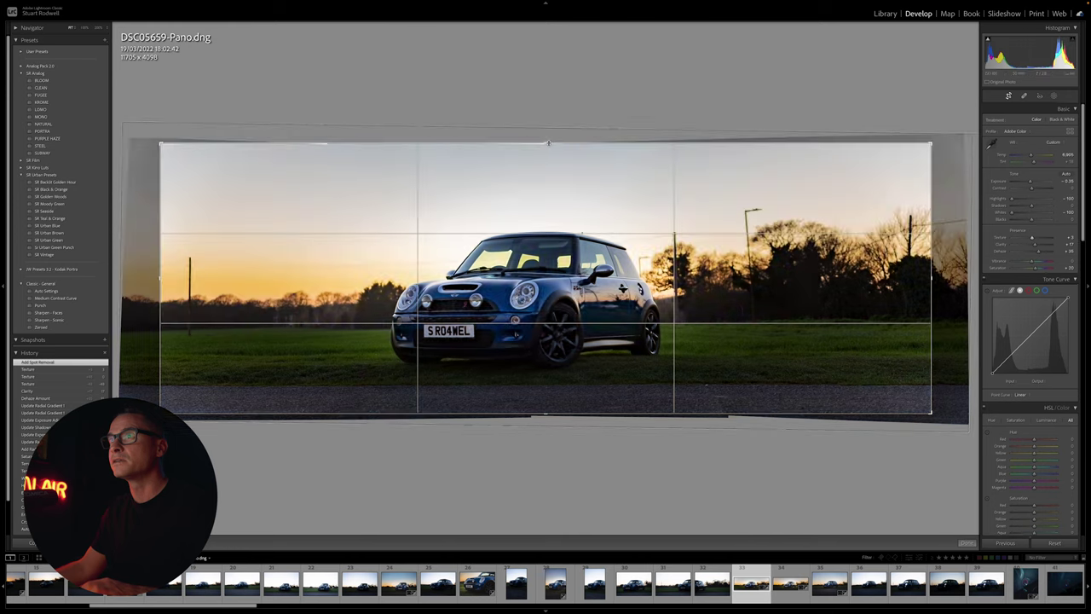
pyautogui.moveTo(546, 143); pyautogui.dragTo(546, 146)
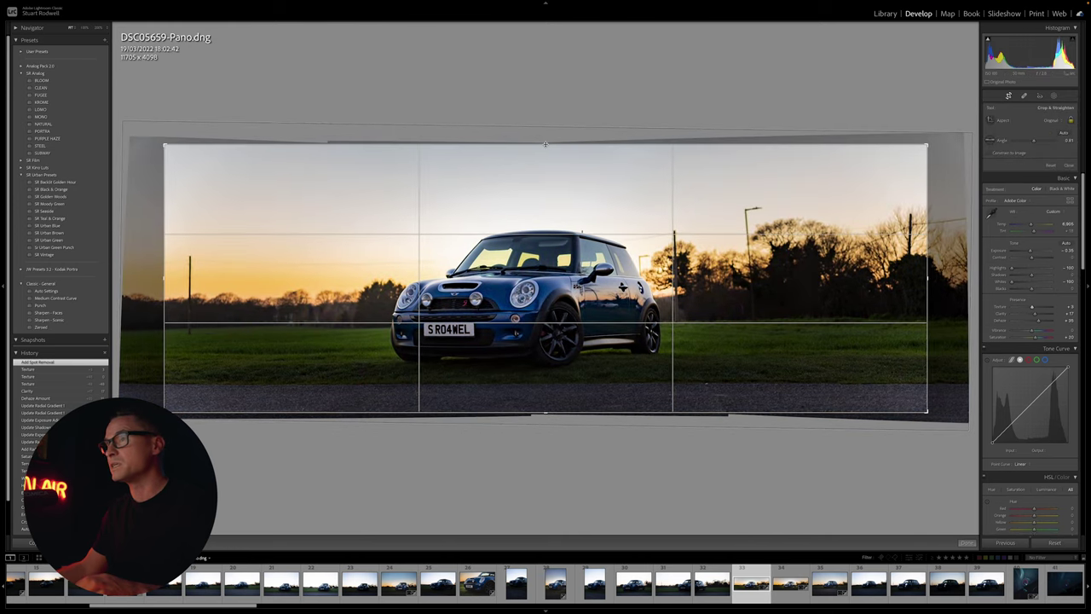
pyautogui.click(967, 542)
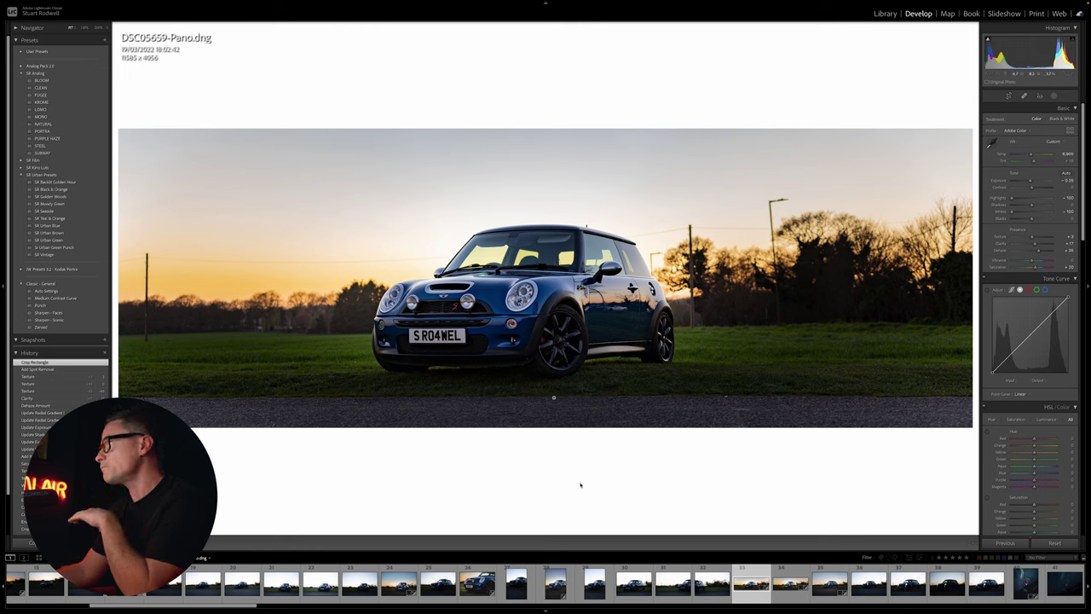
# Step: Add a linear gradient mask over the road in the foreground with Exposure about -1.1, and compare the edit with the original
pyautogui.click(1054, 96)
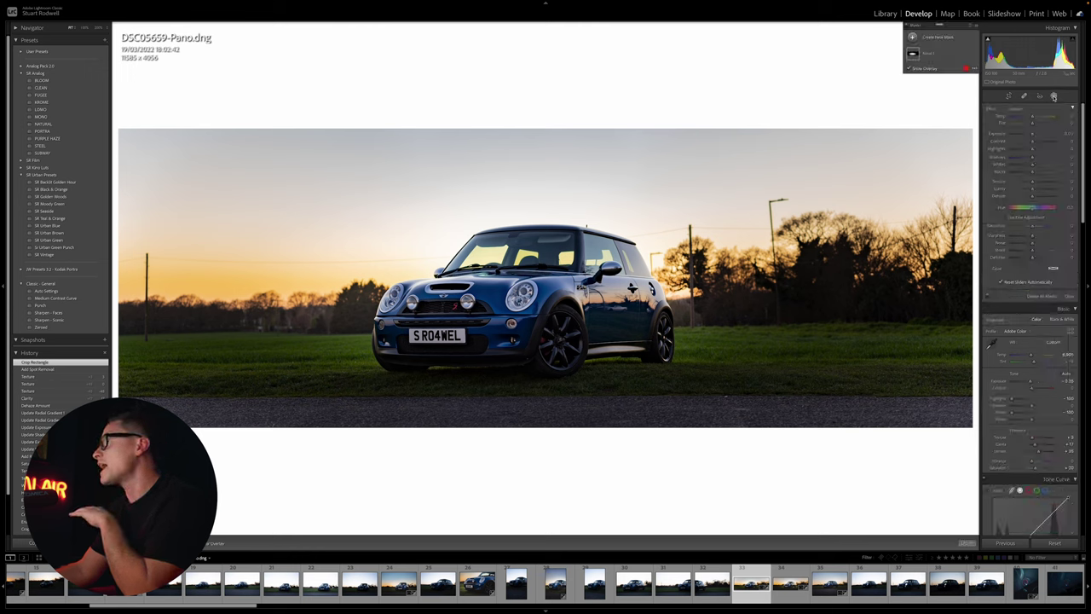
pyautogui.click(914, 38)
pyautogui.click(950, 85)
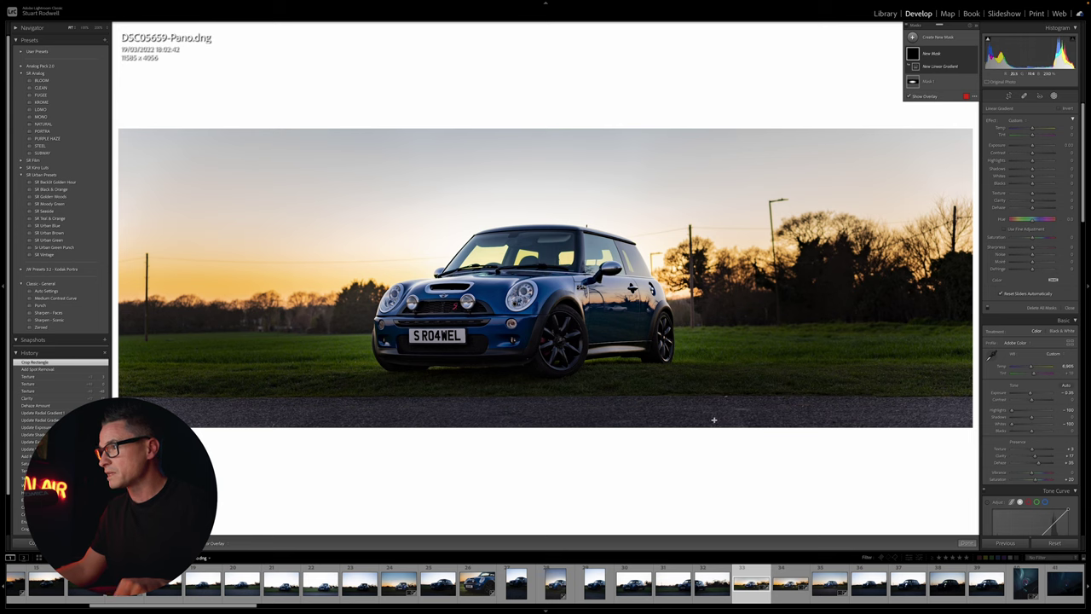
pyautogui.moveTo(714, 422); pyautogui.dragTo(714, 382)
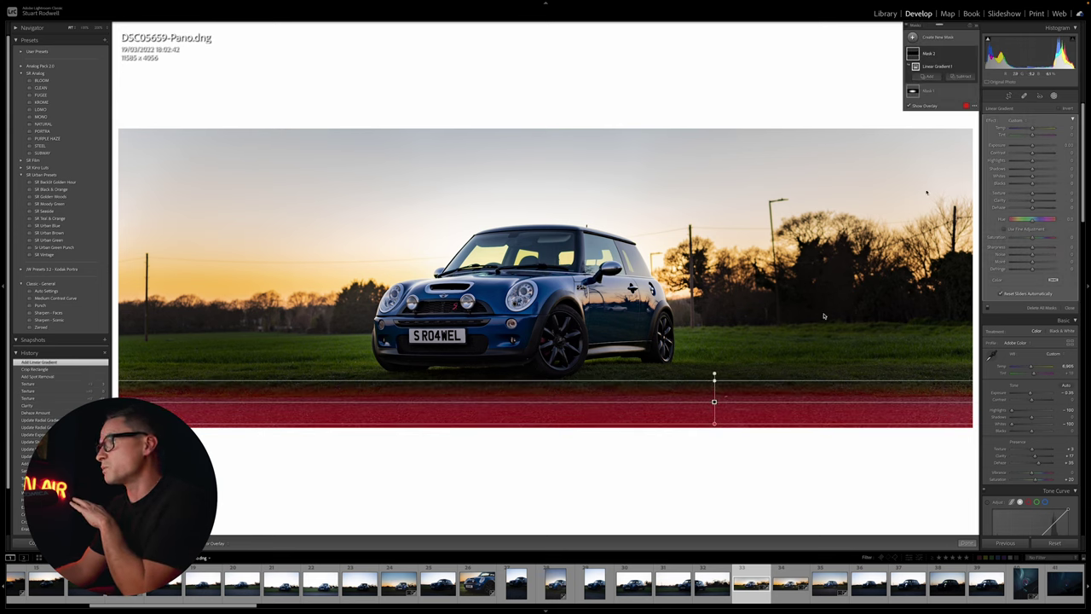
pyautogui.moveTo(1032, 147); pyautogui.dragTo(1027, 147)
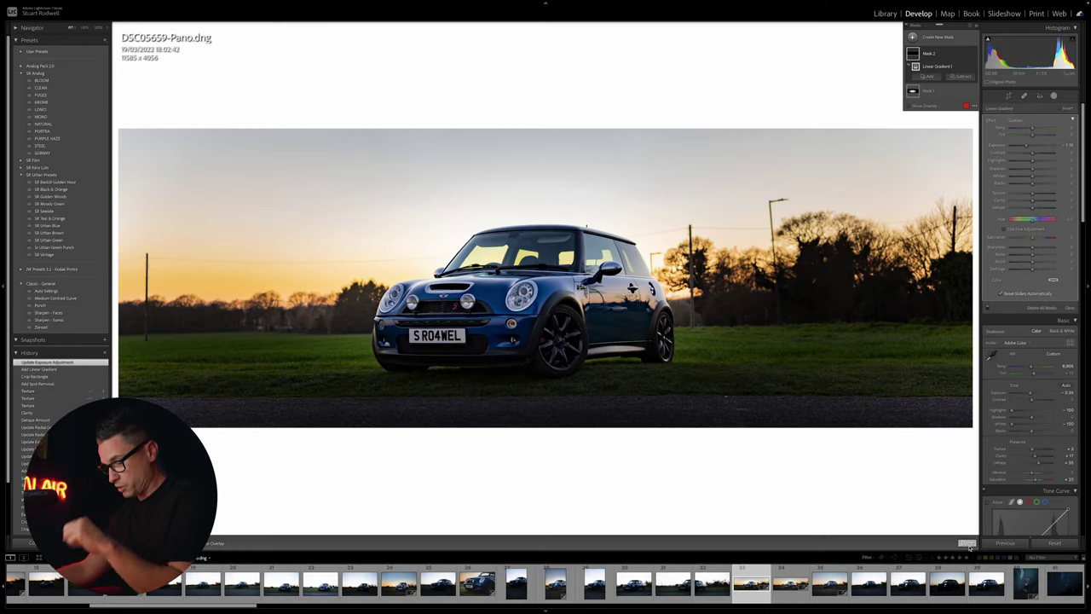
pyautogui.click(976, 544)
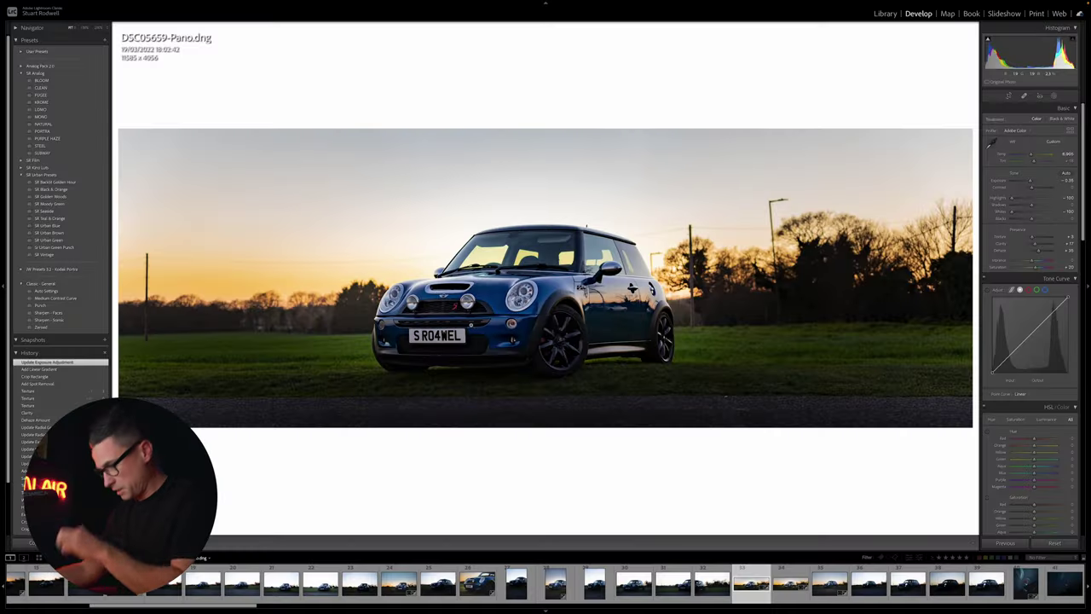
pyautogui.press('\\')
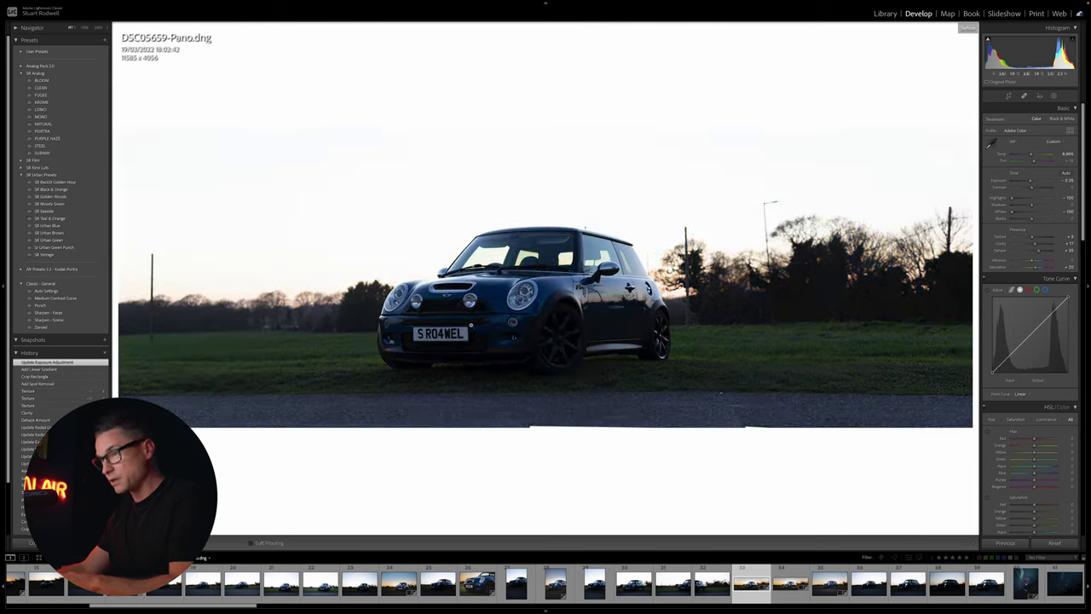
pyautogui.press('\\')
# Step: Shift the grass colour with Green Hue at about -28 and raise the Green Luminance
pyautogui.scroll(-5, 1079, 262)
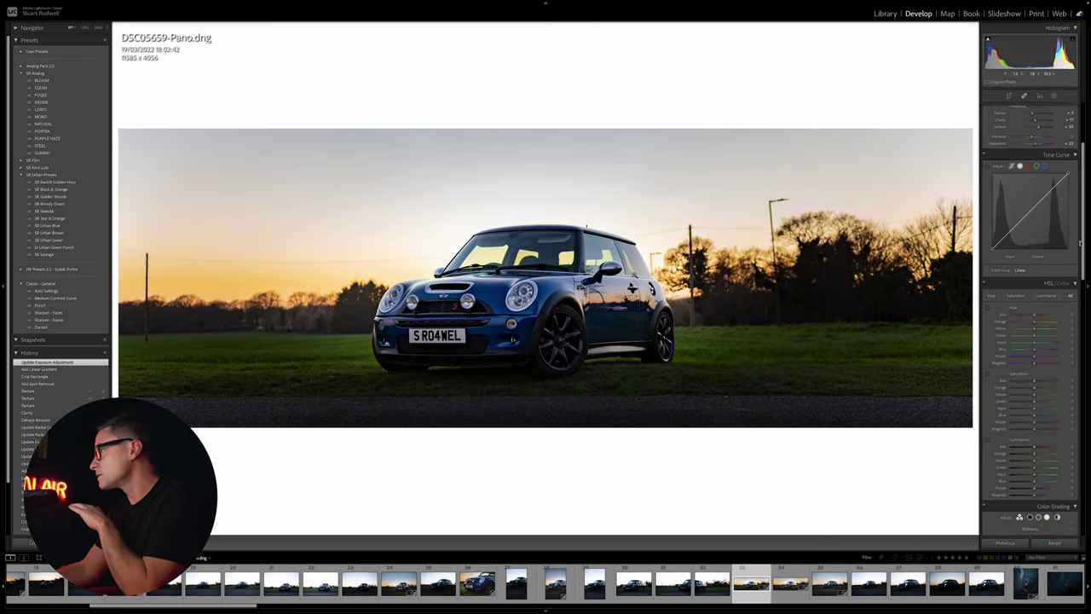
pyautogui.scroll(-1, 1080, 264)
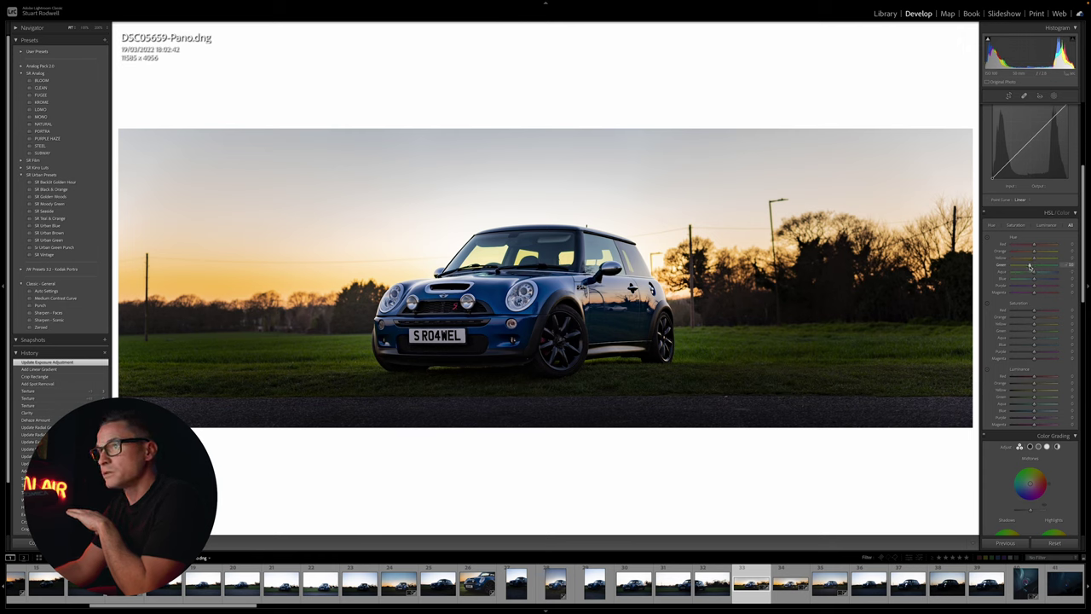
pyautogui.moveTo(1028, 266); pyautogui.dragTo(1025, 267)
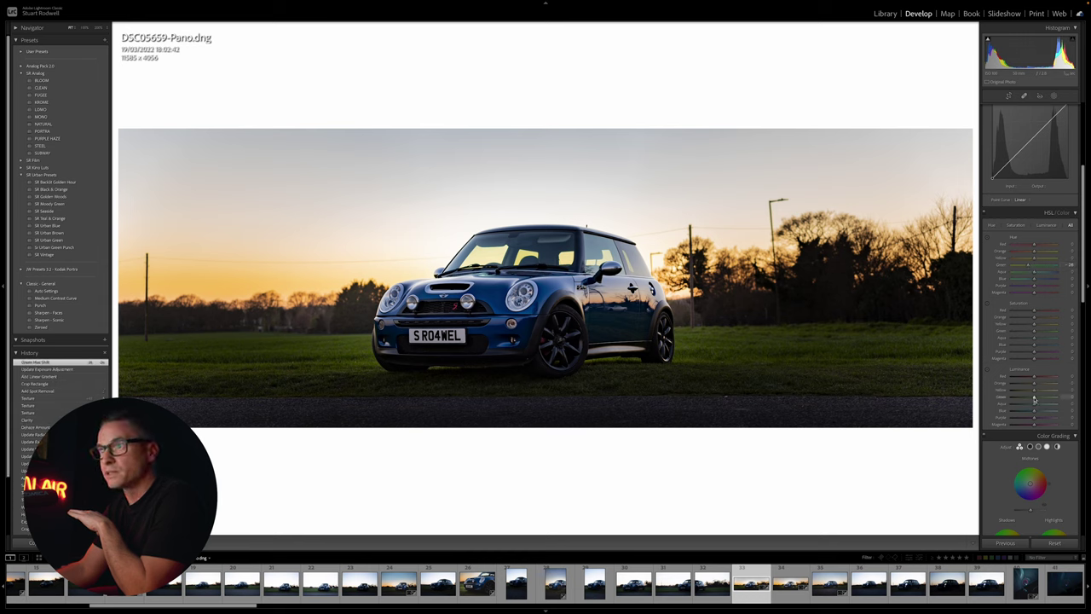
pyautogui.moveTo(1038, 397); pyautogui.dragTo(1038, 397)
# Step: Lower the whole image's Exposure to -0.70 and raise the car's radial mask to Exposure about 1.6 and Shadows about 22
pyautogui.scroll(3, 1077, 209)
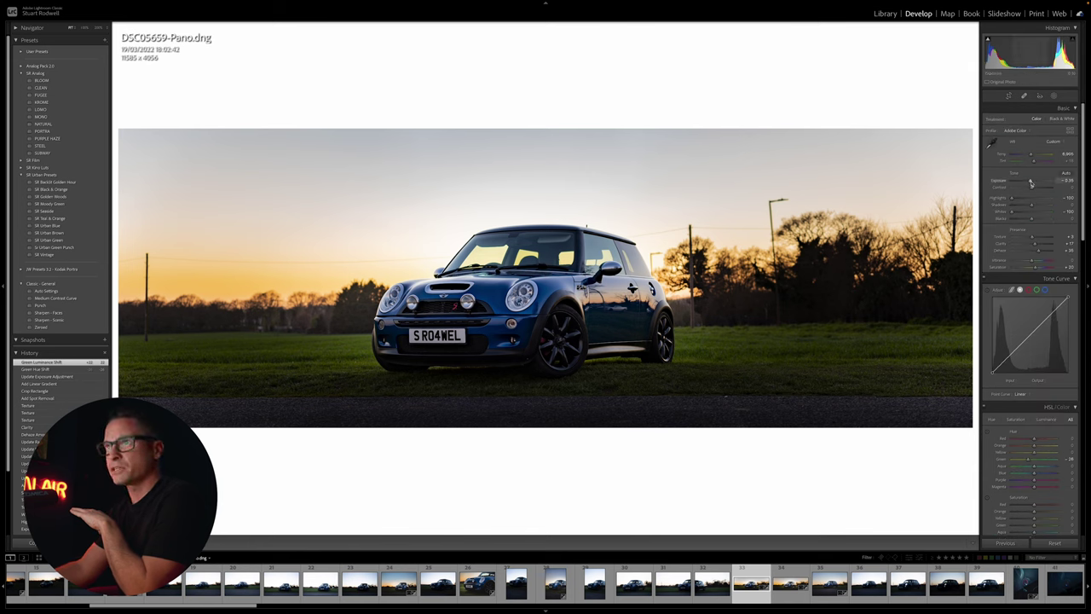
pyautogui.moveTo(1030, 182); pyautogui.dragTo(1029, 182)
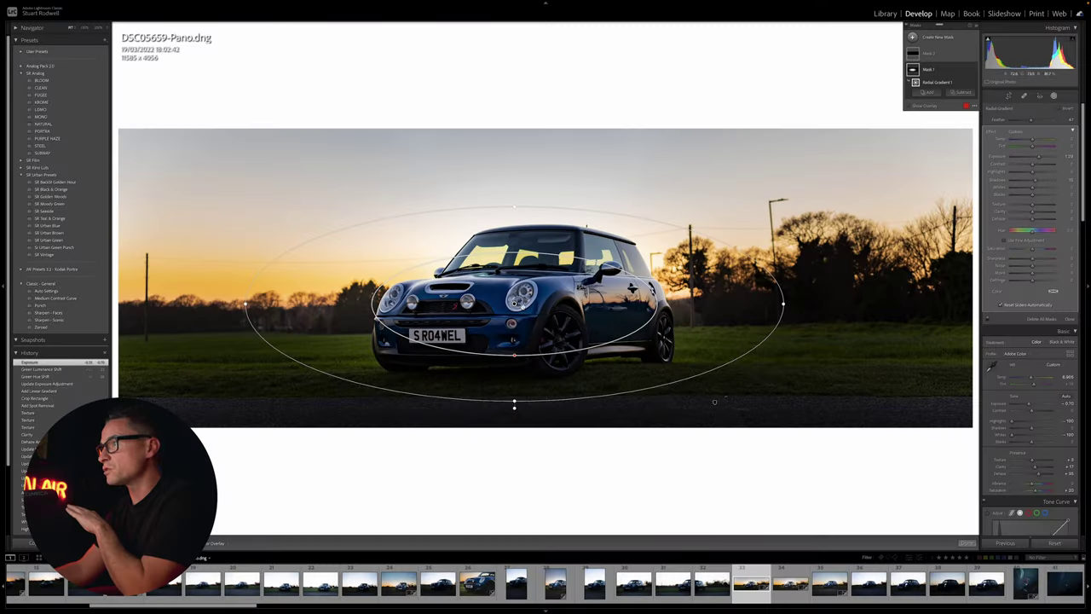
pyautogui.press('o')
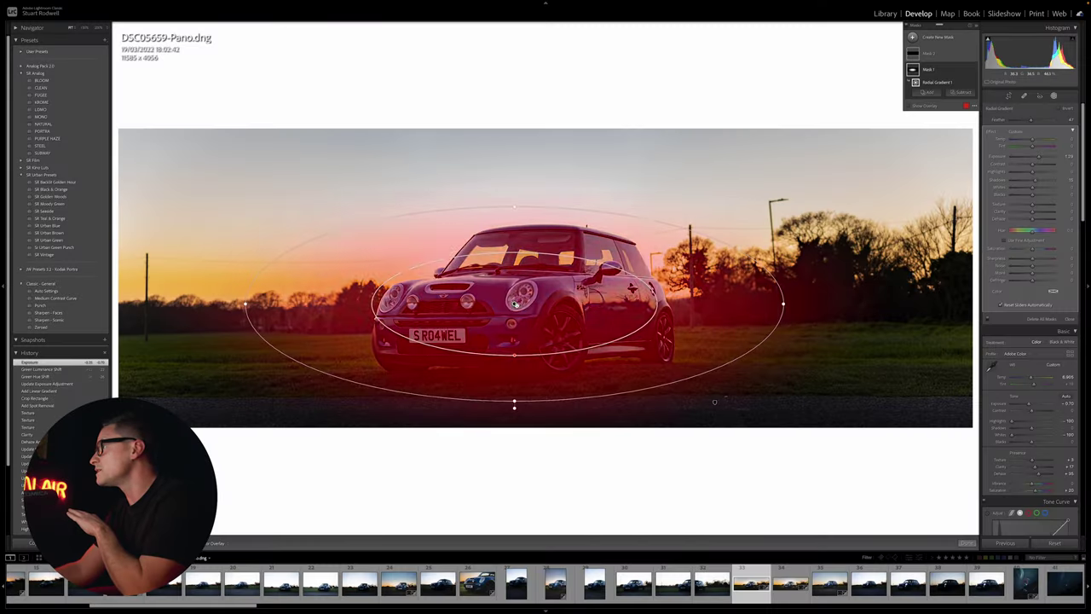
pyautogui.press('o')
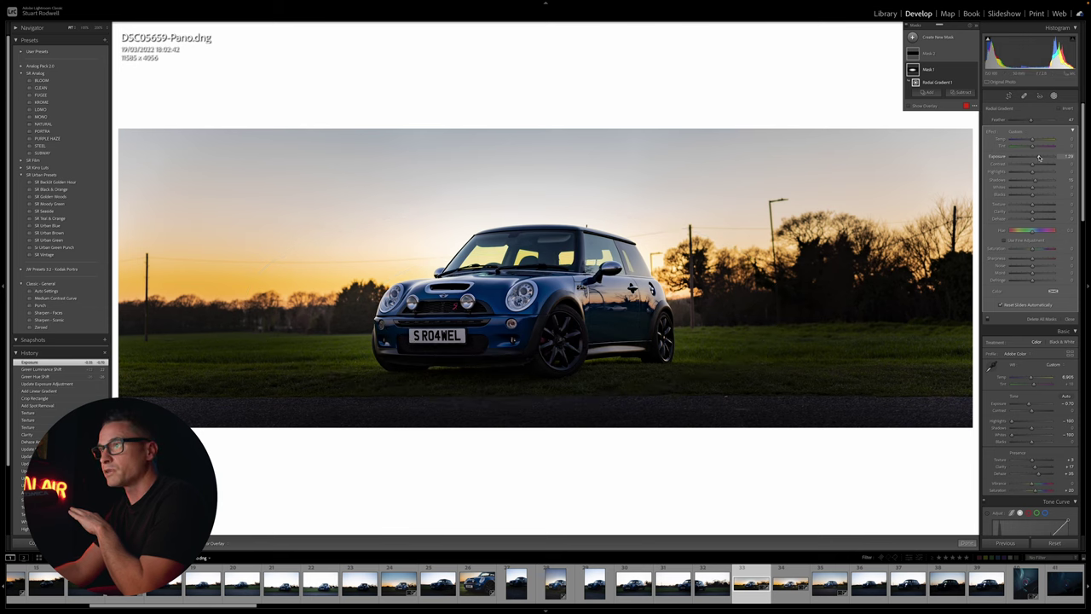
pyautogui.moveTo(1040, 158); pyautogui.dragTo(1041, 180)
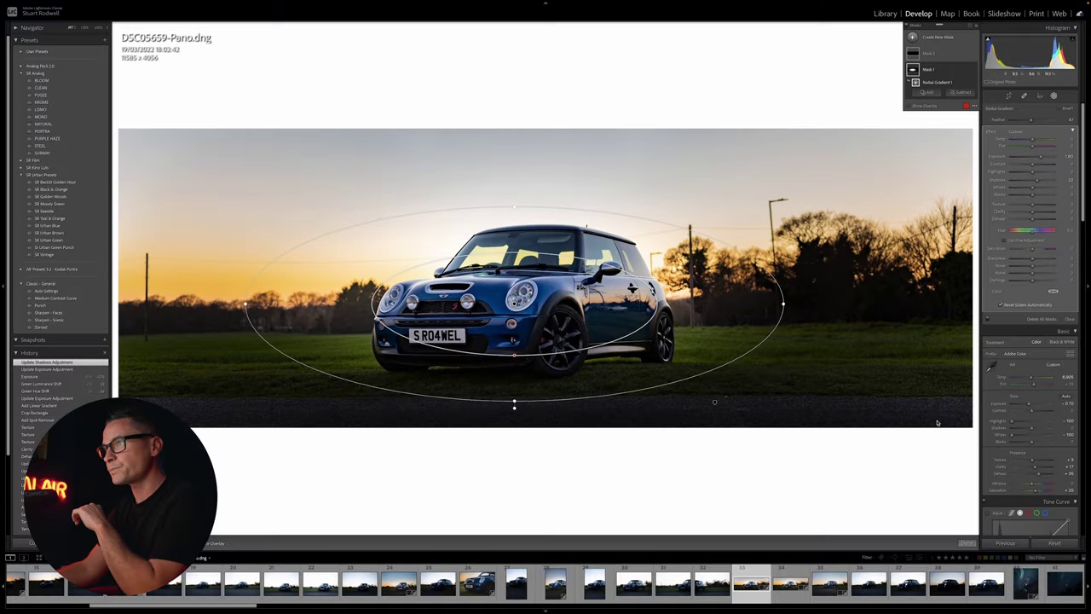
pyautogui.hotkey('shift', 'm')
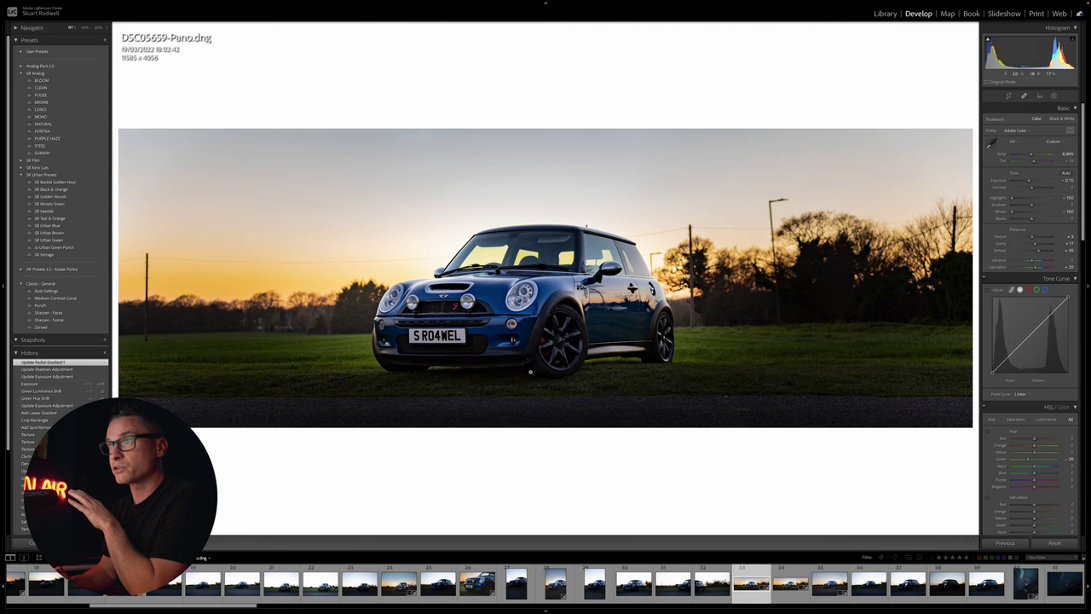
# Step: Compare the edited panorama with the unedited version
pyautogui.press('\\')
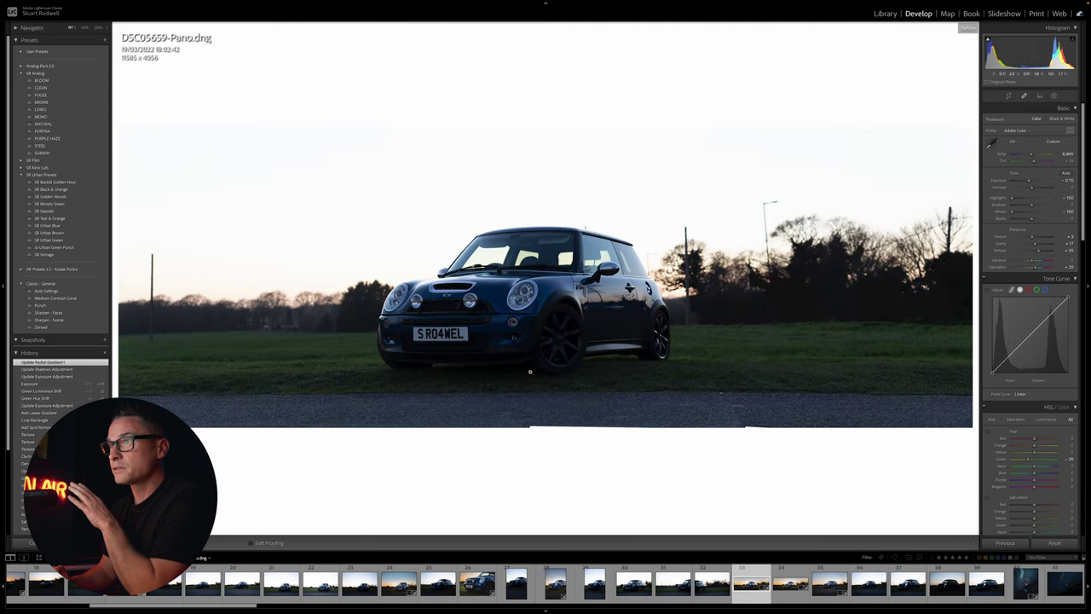
pyautogui.press('\\')
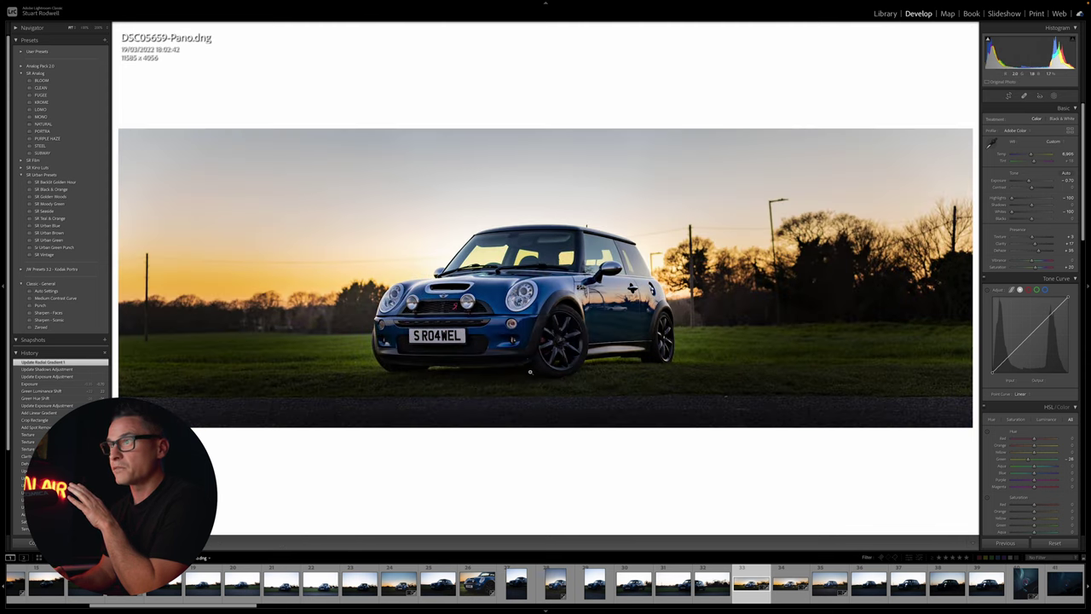
pyautogui.press('\\')
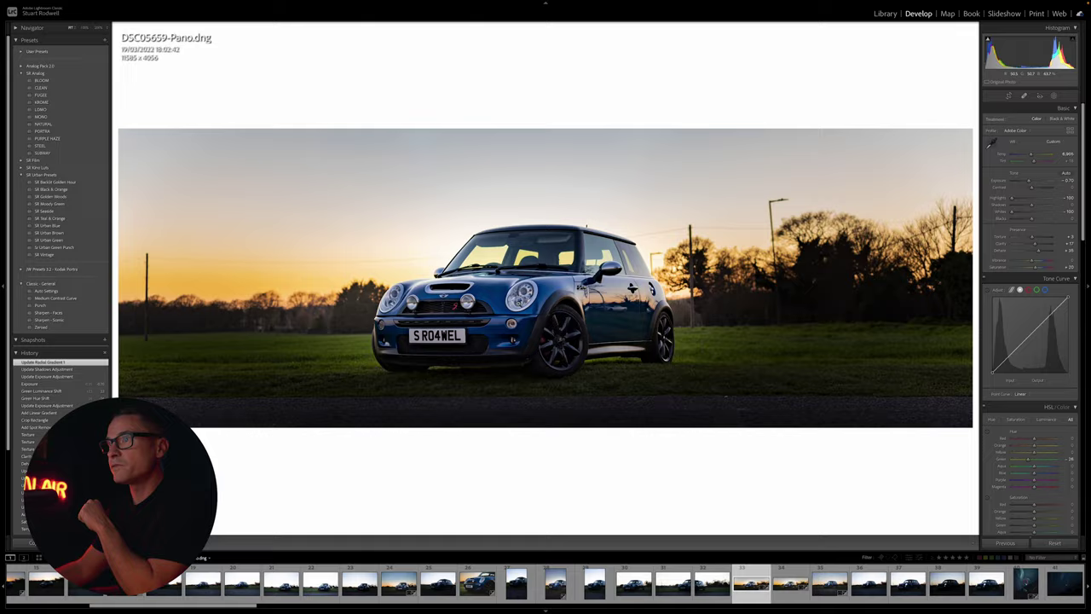
# Step: Set Luminance noise reduction to about 28 while inspecting the front of the car up close
pyautogui.click(486, 294)
pyautogui.moveTo(495, 316)
pyautogui.mouseDown()
pyautogui.moveTo(511, 308)
pyautogui.moveTo(491, 313)
pyautogui.mouseUp()
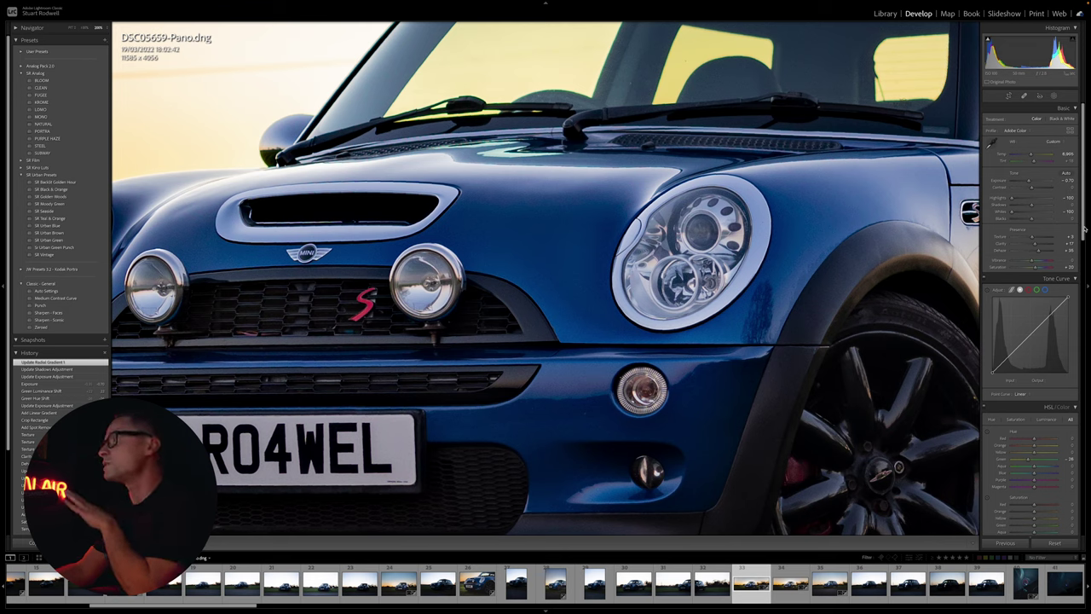
pyautogui.scroll(-2, 1082, 192)
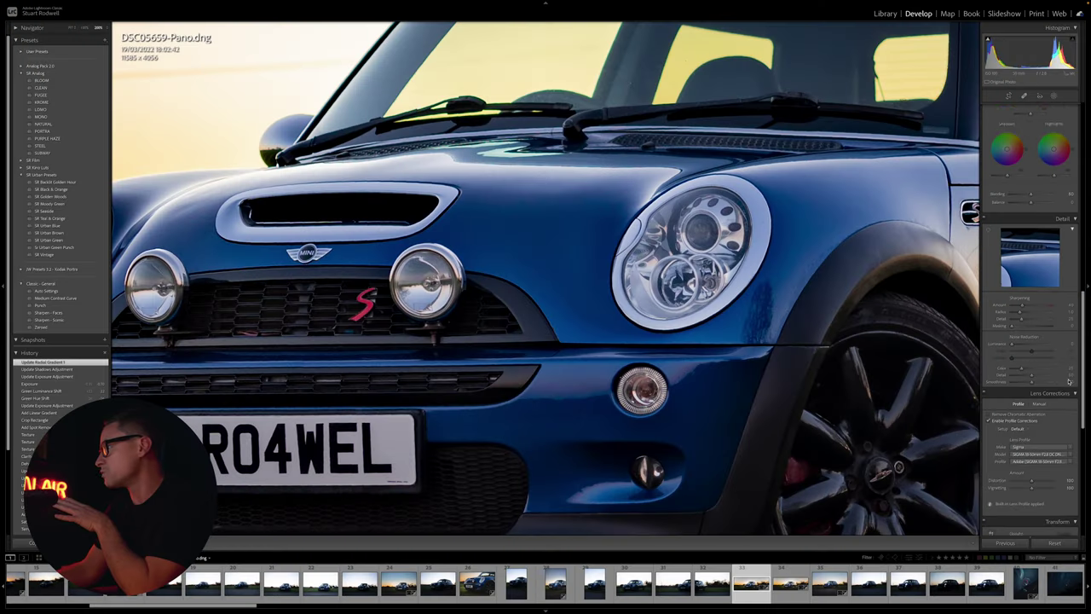
pyautogui.scroll(-1, 1069, 388)
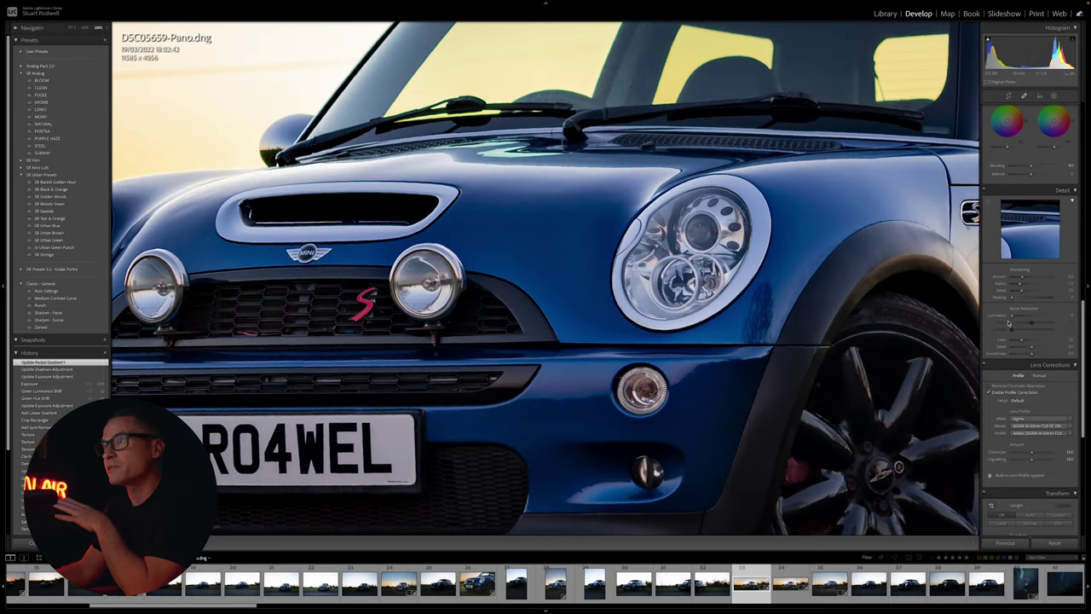
pyautogui.moveTo(1013, 318); pyautogui.dragTo(1016, 317)
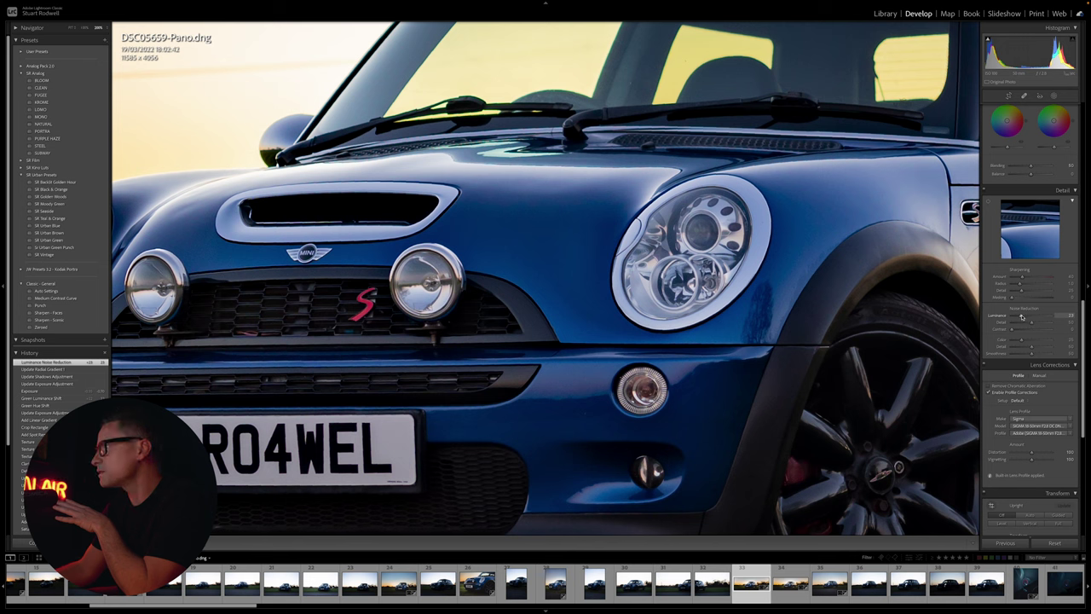
pyautogui.moveTo(1021, 317); pyautogui.dragTo(1027, 317)
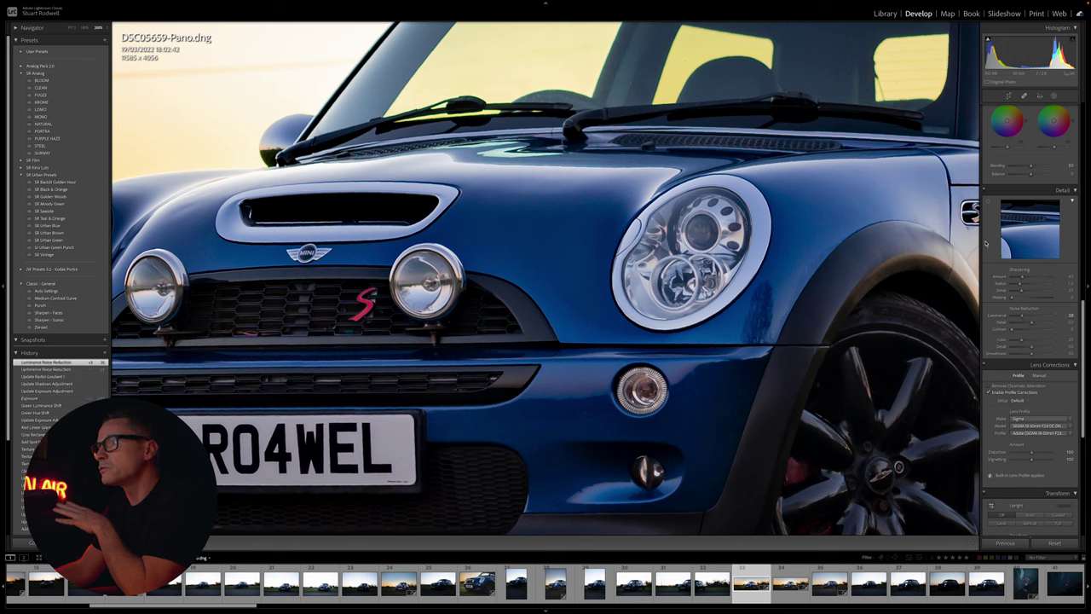
# Step: Switch the Detail adjustments off and on repeatedly to examine the noise reduction on the car's front
pyautogui.click(984, 190)
pyautogui.click(984, 190)
pyautogui.click(985, 190)
pyautogui.click(984, 190)
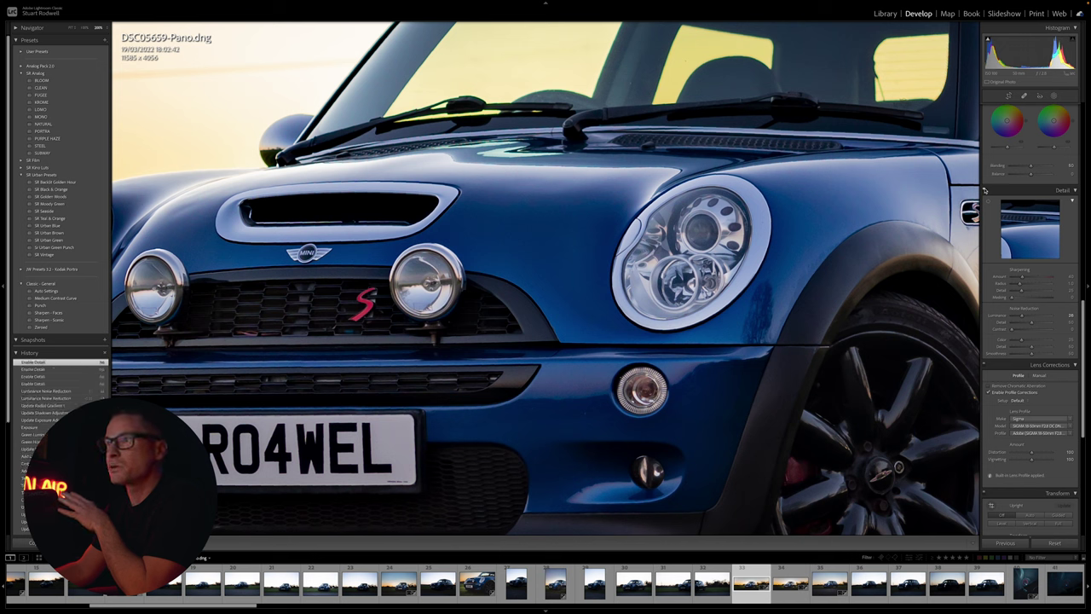
pyautogui.click(984, 190)
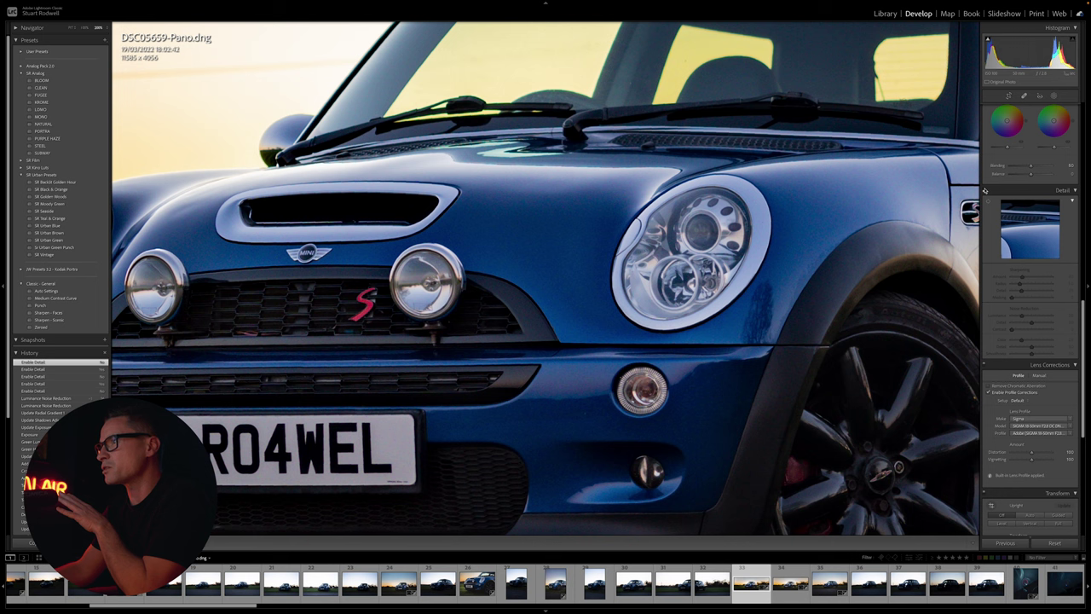
pyautogui.click(985, 190)
pyautogui.click(985, 190)
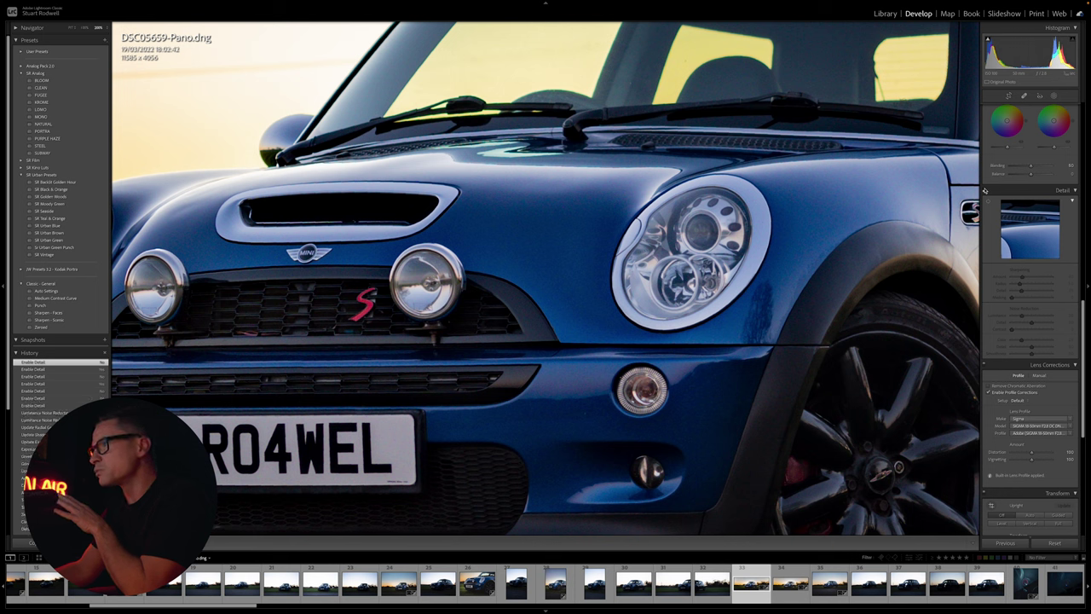
pyautogui.click(985, 190)
pyautogui.click(984, 190)
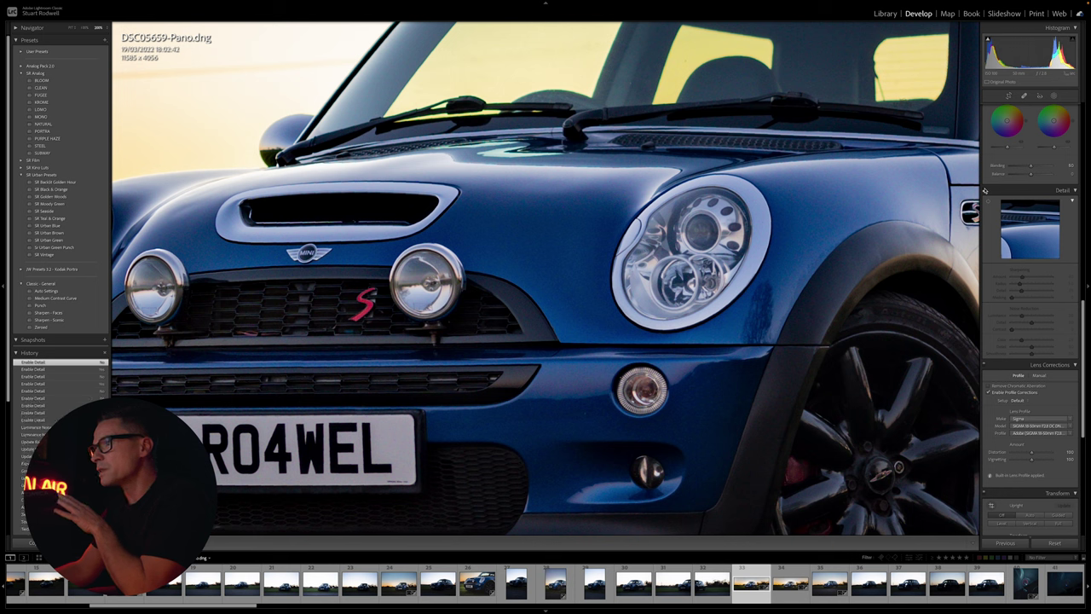
pyautogui.click(985, 190)
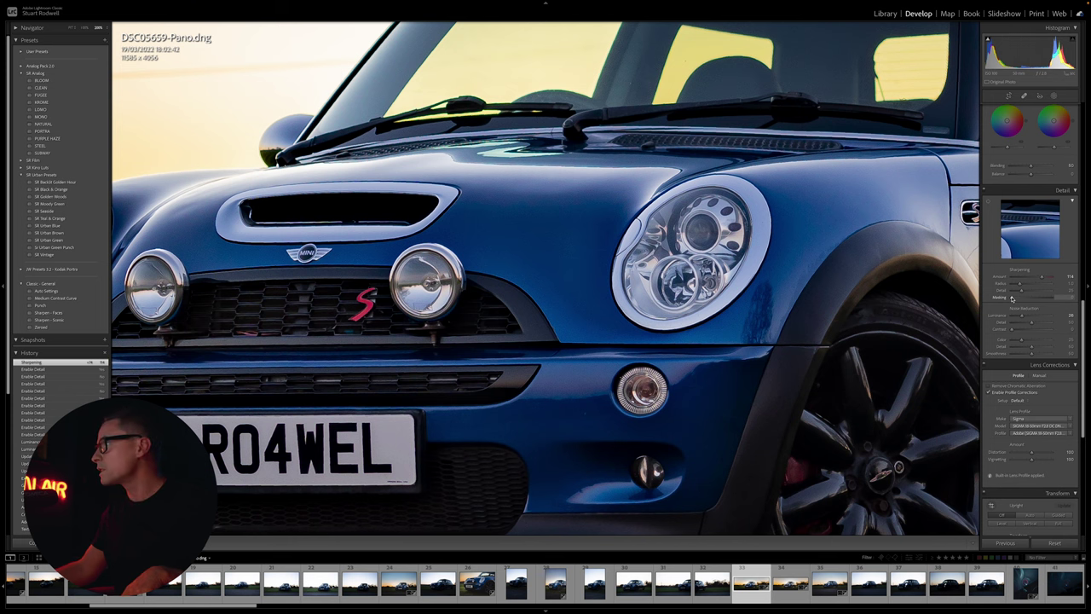
# Step: Sharpen with Amount about 113 and edge Masking about 88, and compare the car with the Detail adjustments off and on
pyautogui.keyDown('alt'); pyautogui.moveTo(1011, 297); pyautogui.dragTo(1046, 297); pyautogui.keyUp('alt')
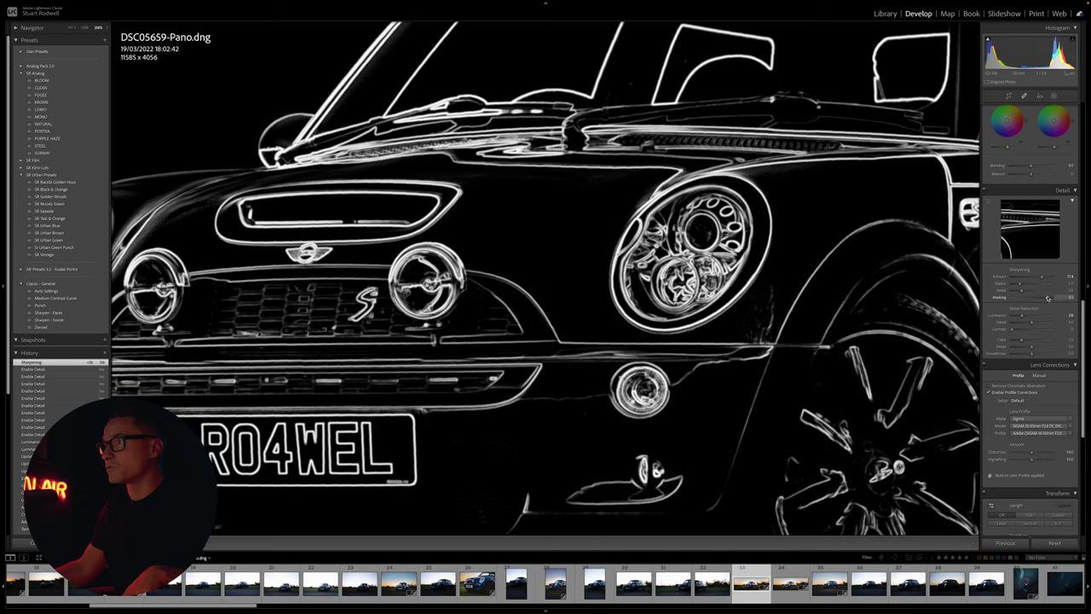
pyautogui.moveTo(1047, 297); pyautogui.dragTo(1046, 298)
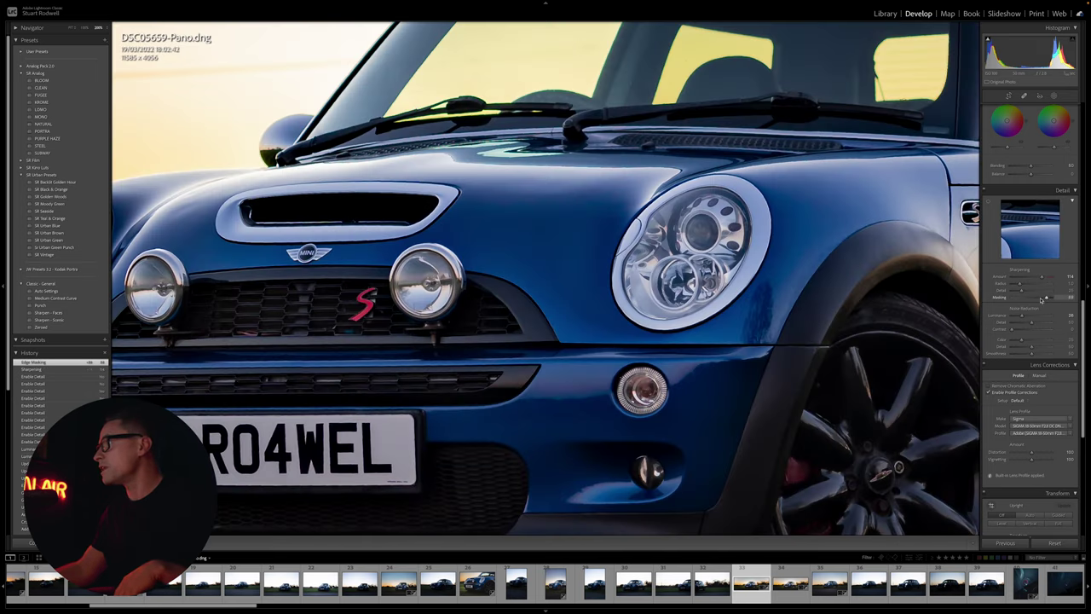
pyautogui.click(983, 191)
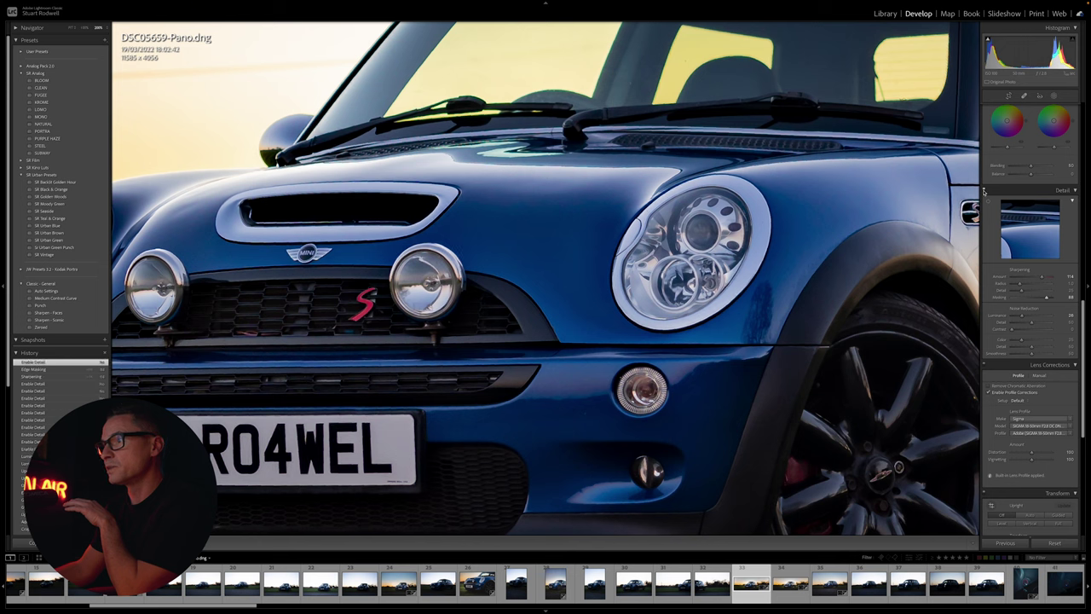
pyautogui.click(983, 191)
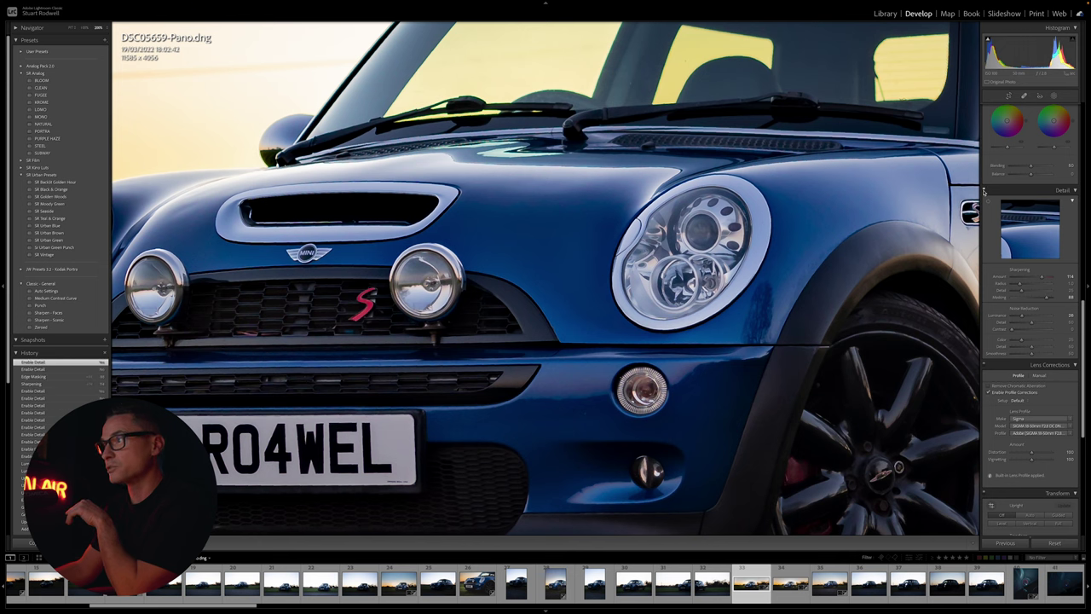